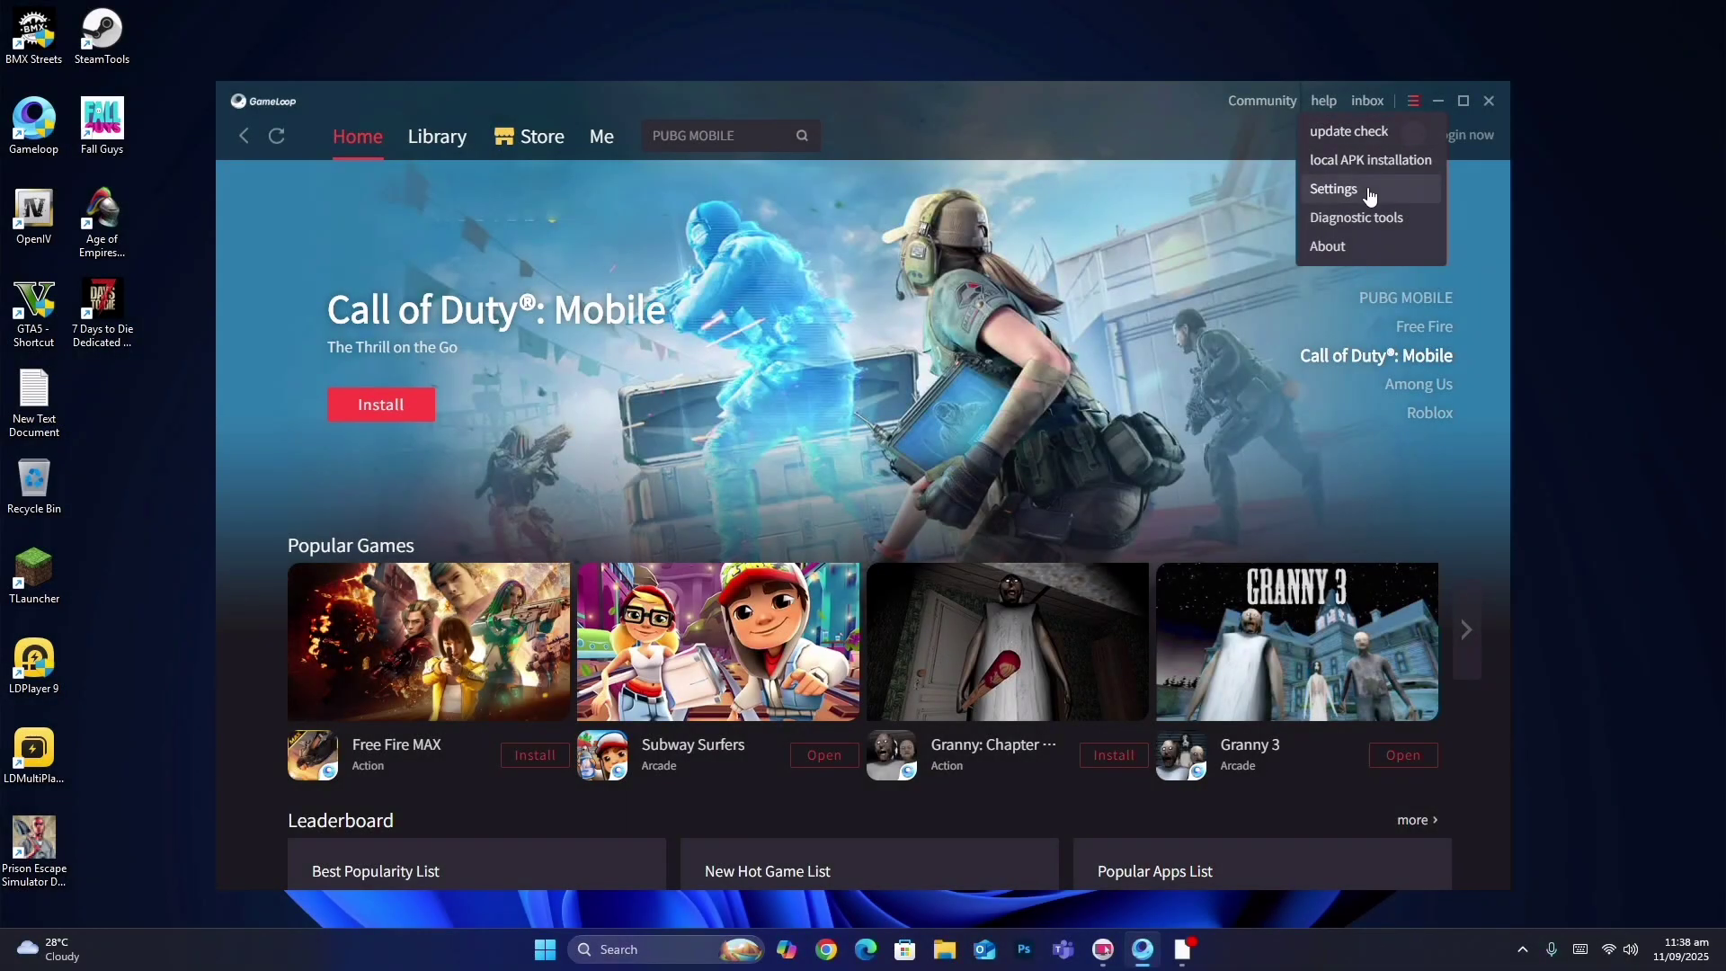
Step: Enable vertical sync in GameLoop's engine settings
left_click(1370, 197)
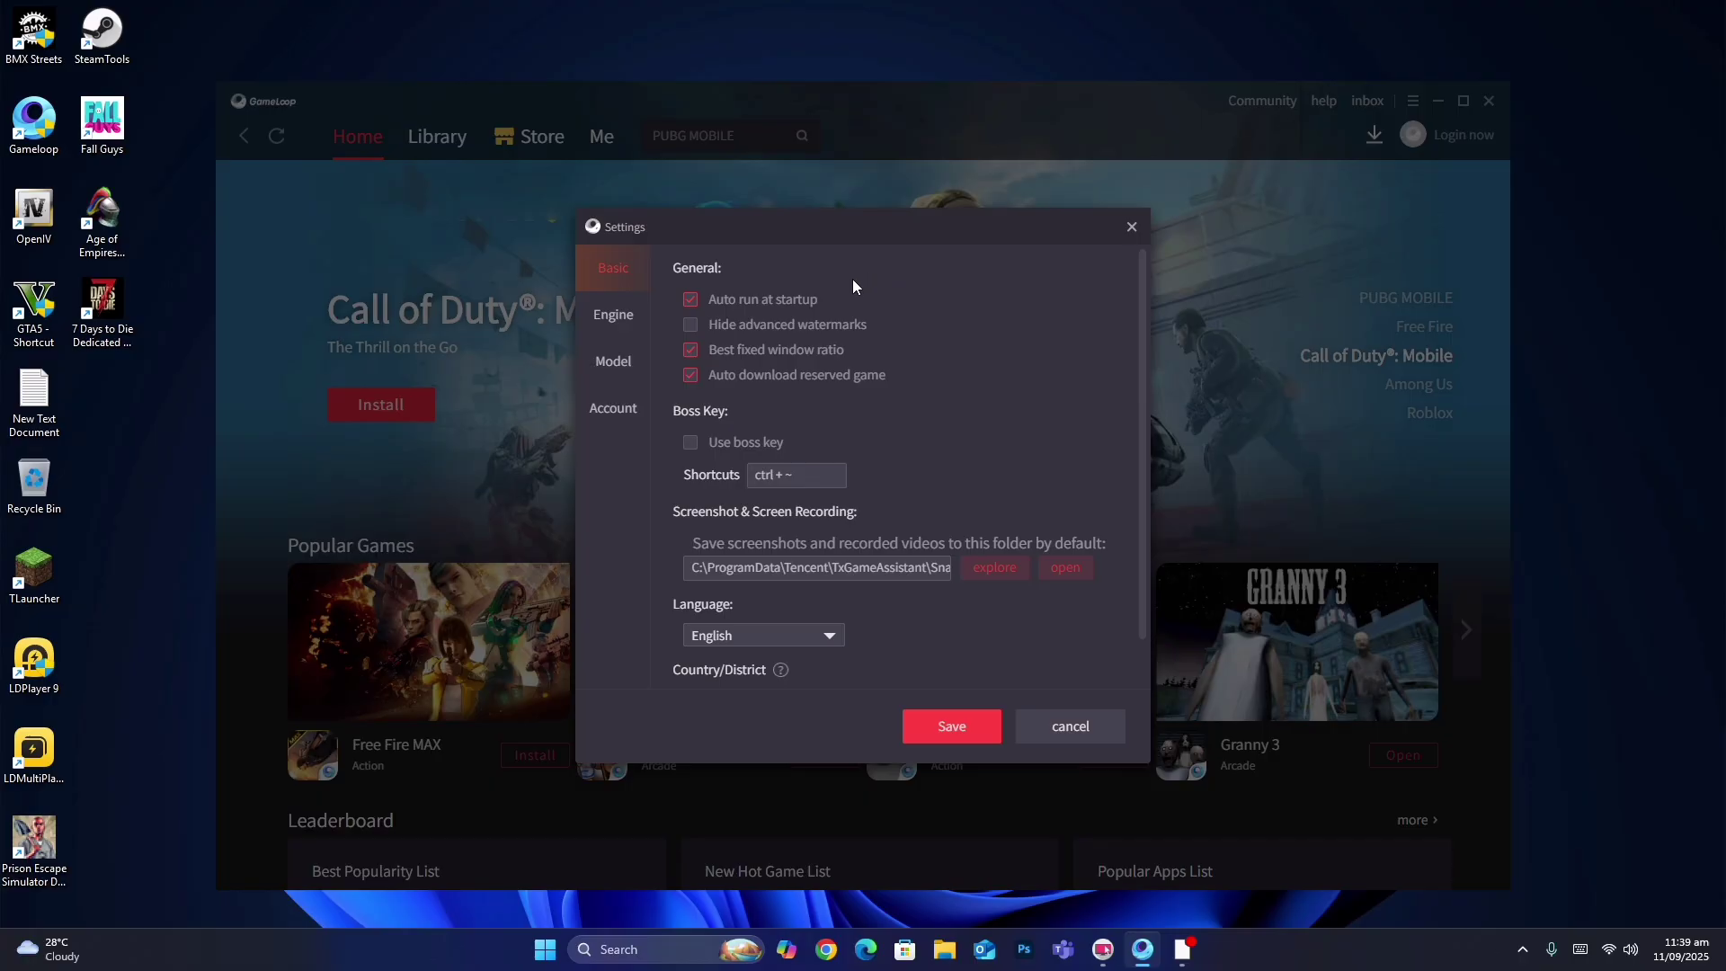
left_click(623, 319)
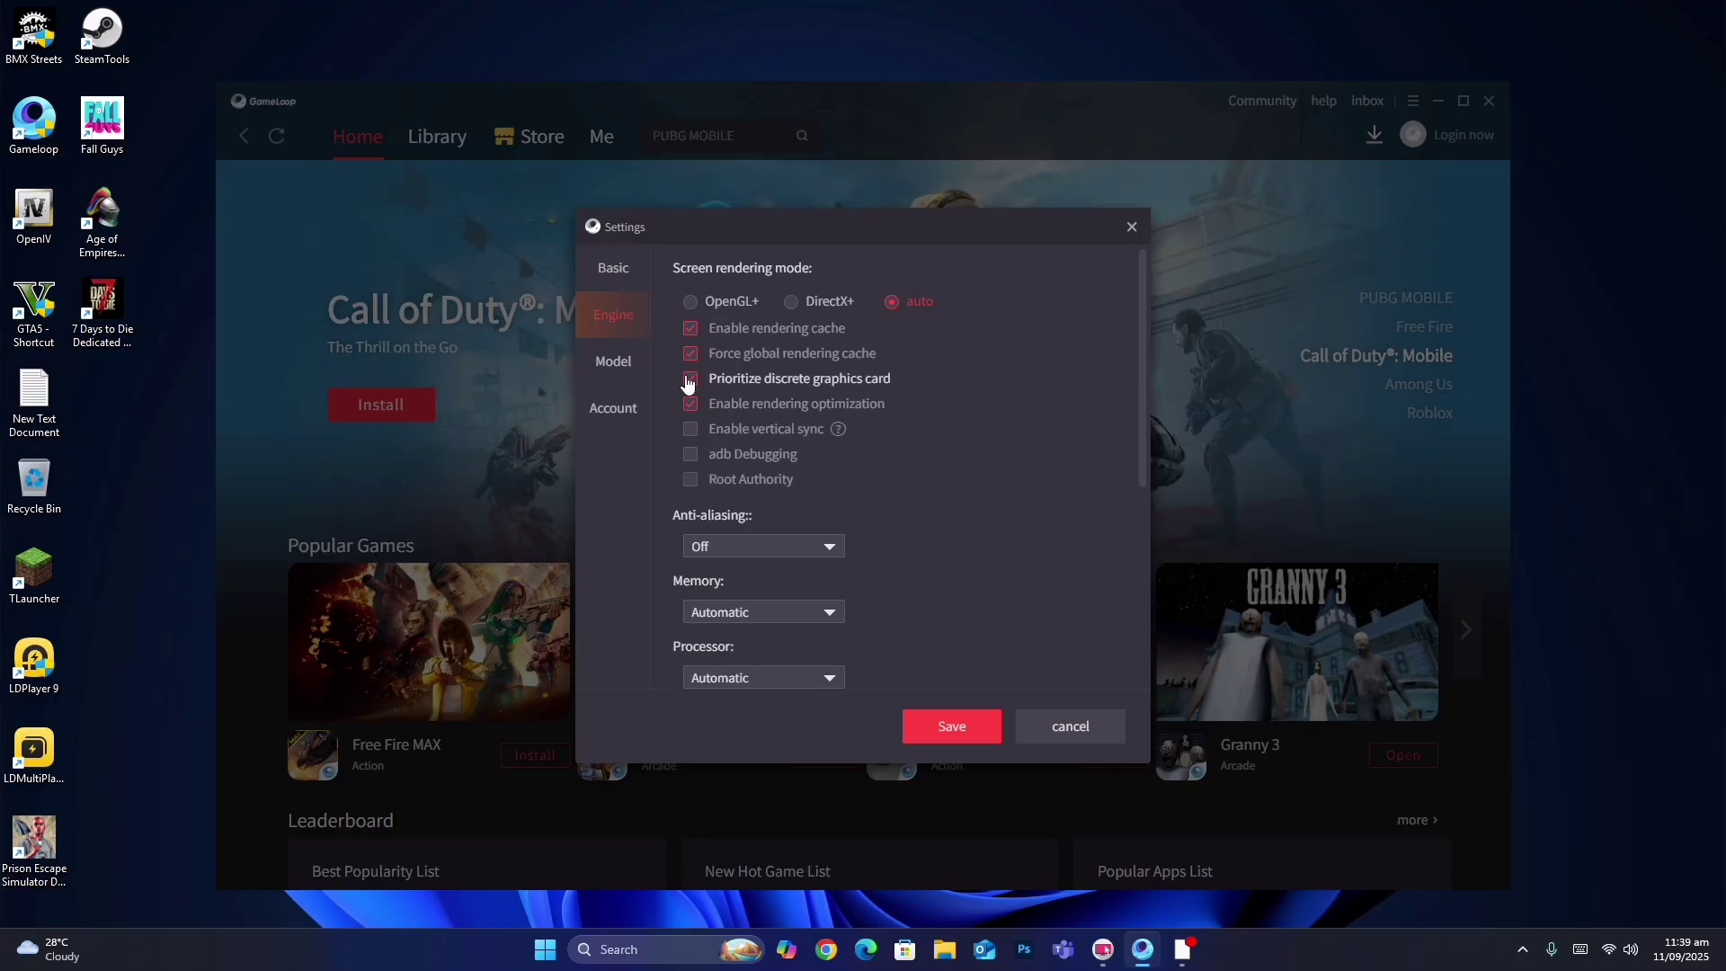
left_click(690, 430)
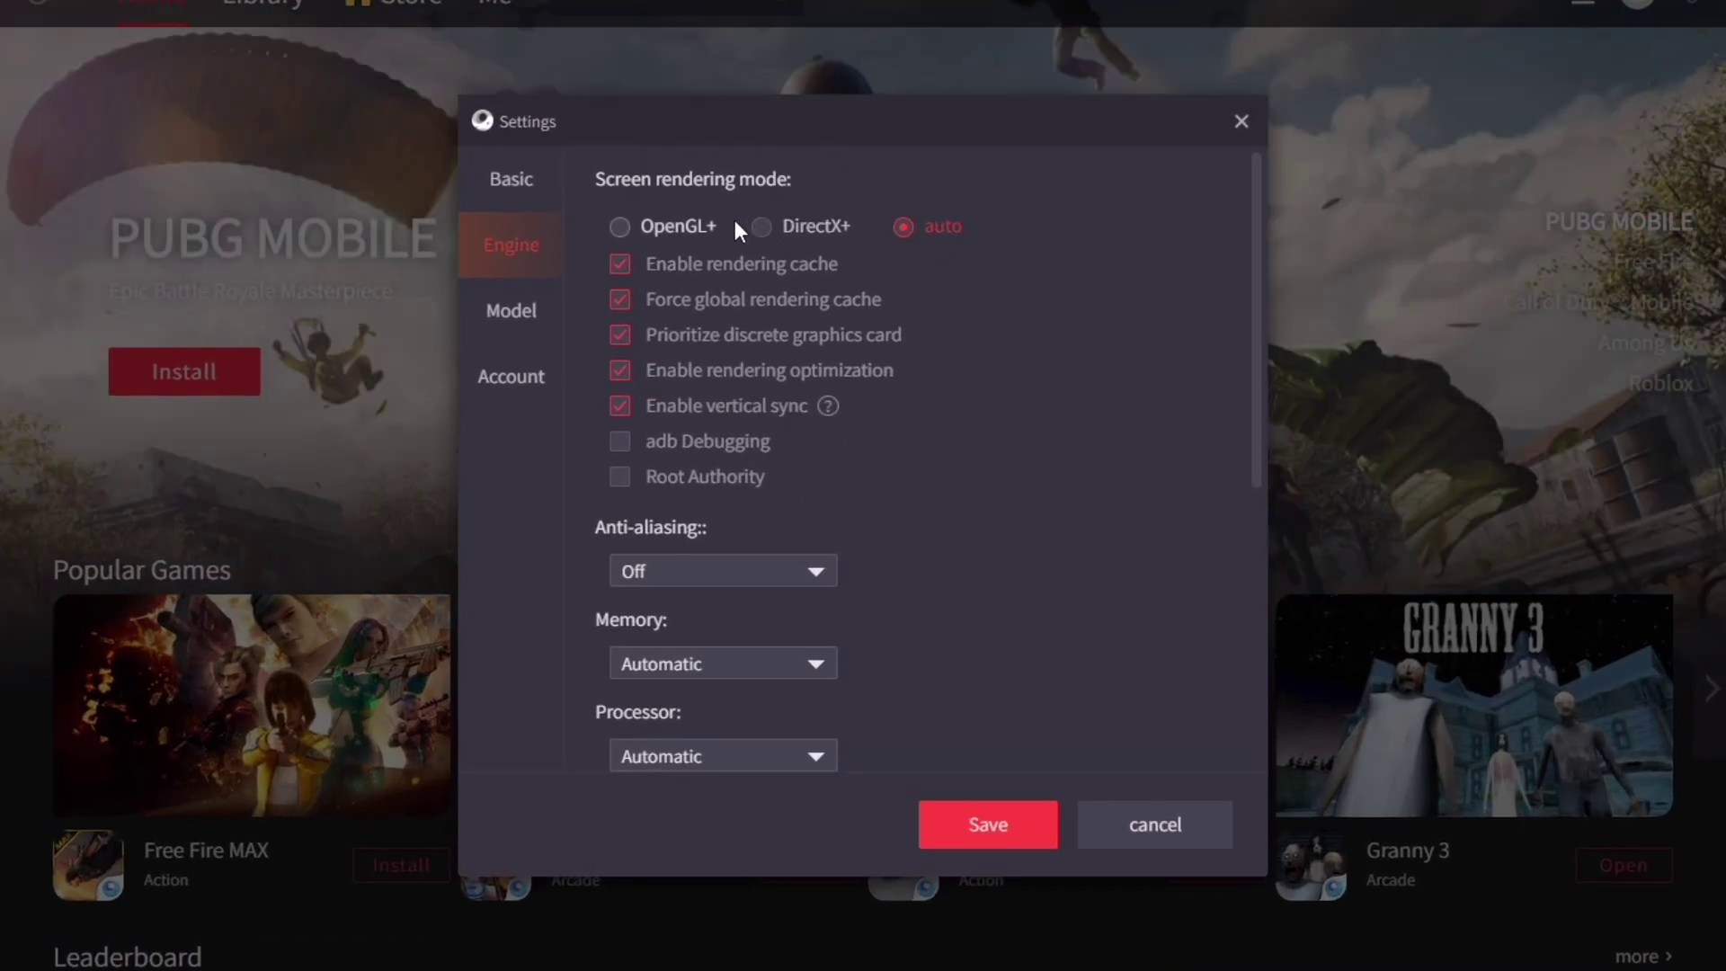
Step: Set the common phone model to Samsung Galaxy S20 Ultra and save the settings
left_click(512, 310)
left_click(876, 223)
left_click(689, 270)
left_click(666, 269)
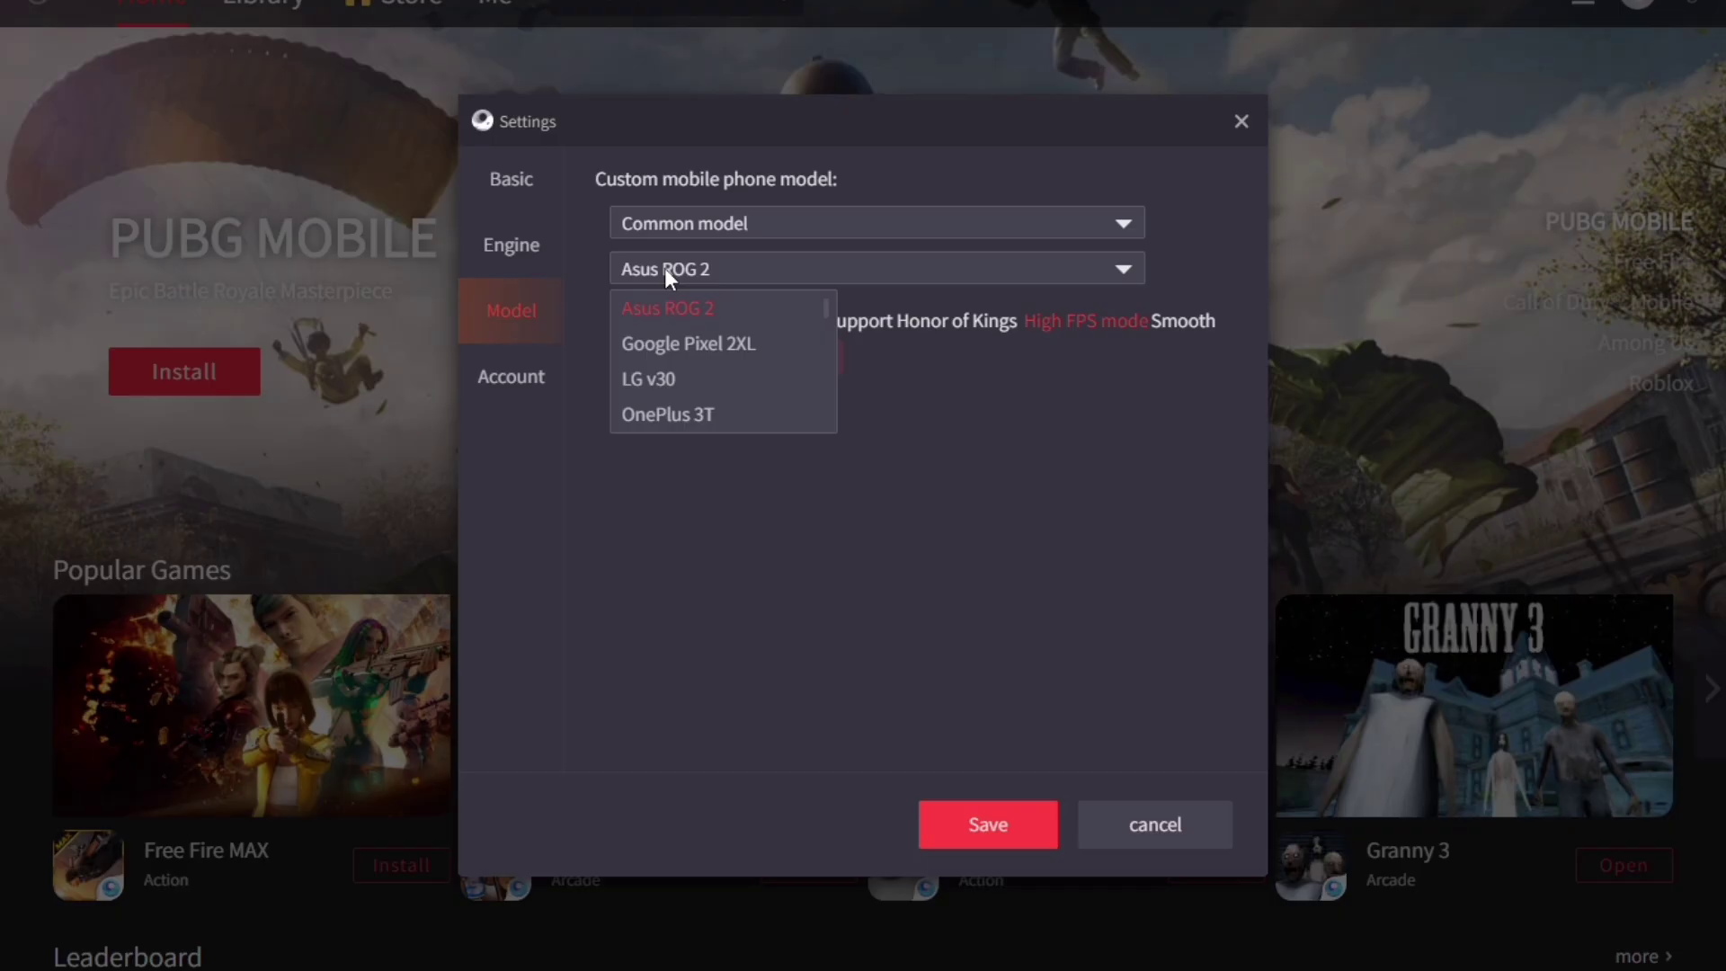
scroll(670, 379, "down", 5)
left_click(788, 378)
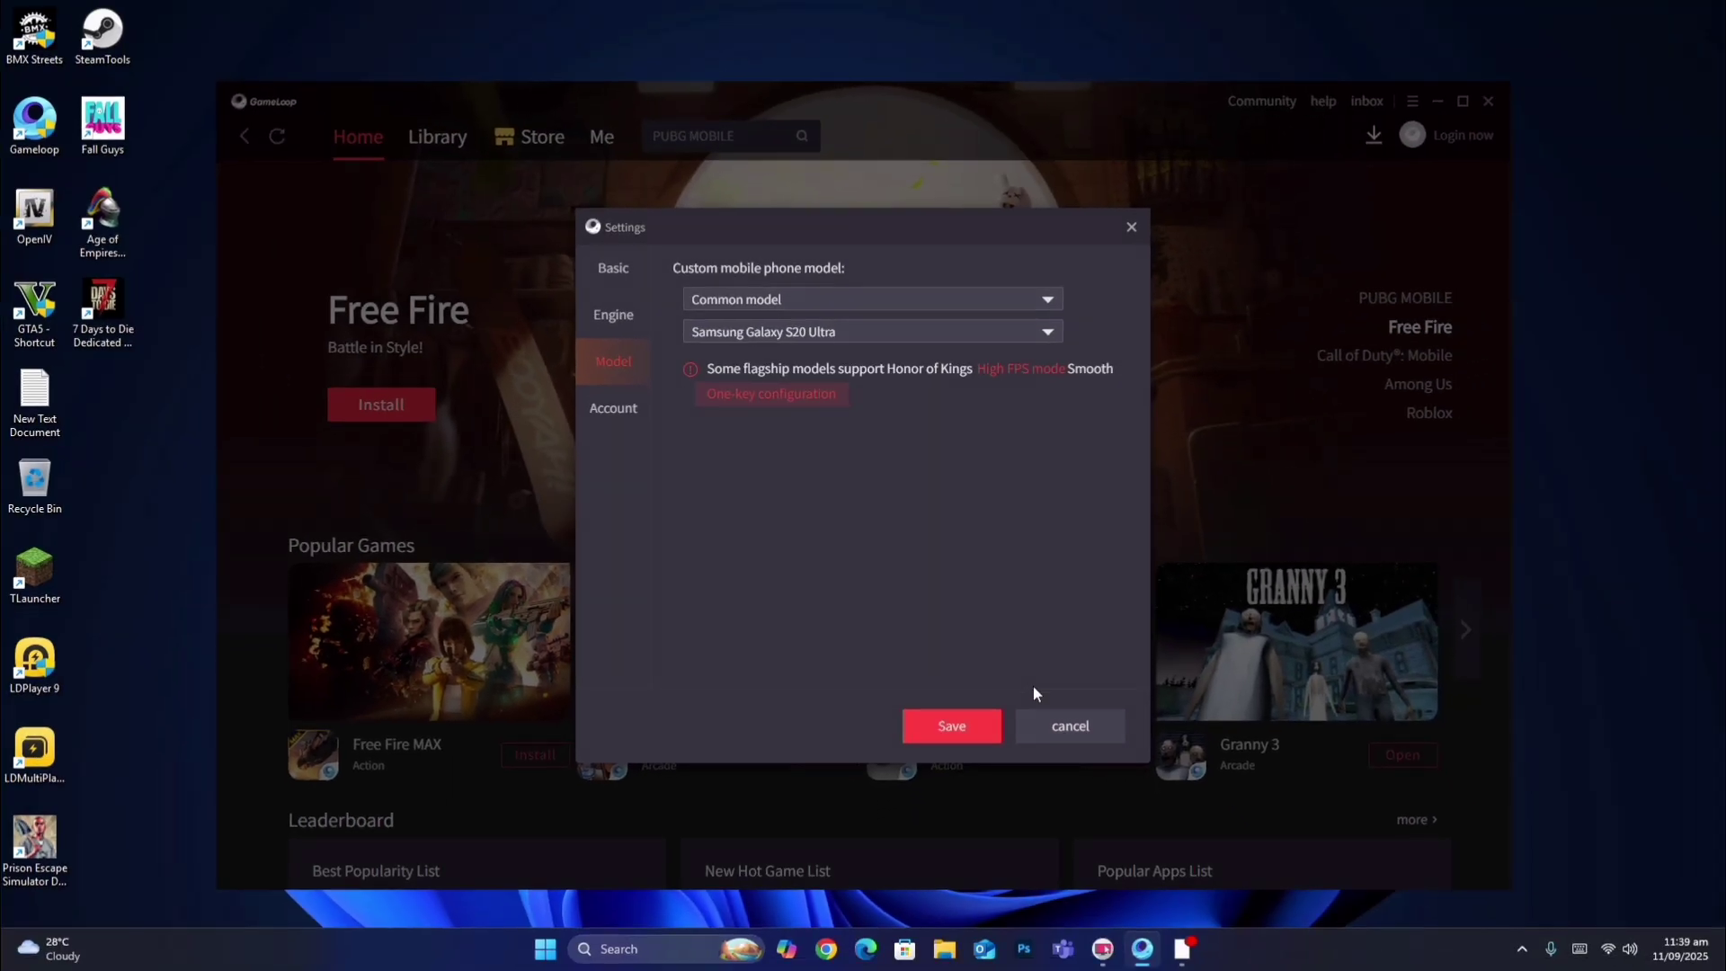
left_click(822, 333)
left_click(950, 725)
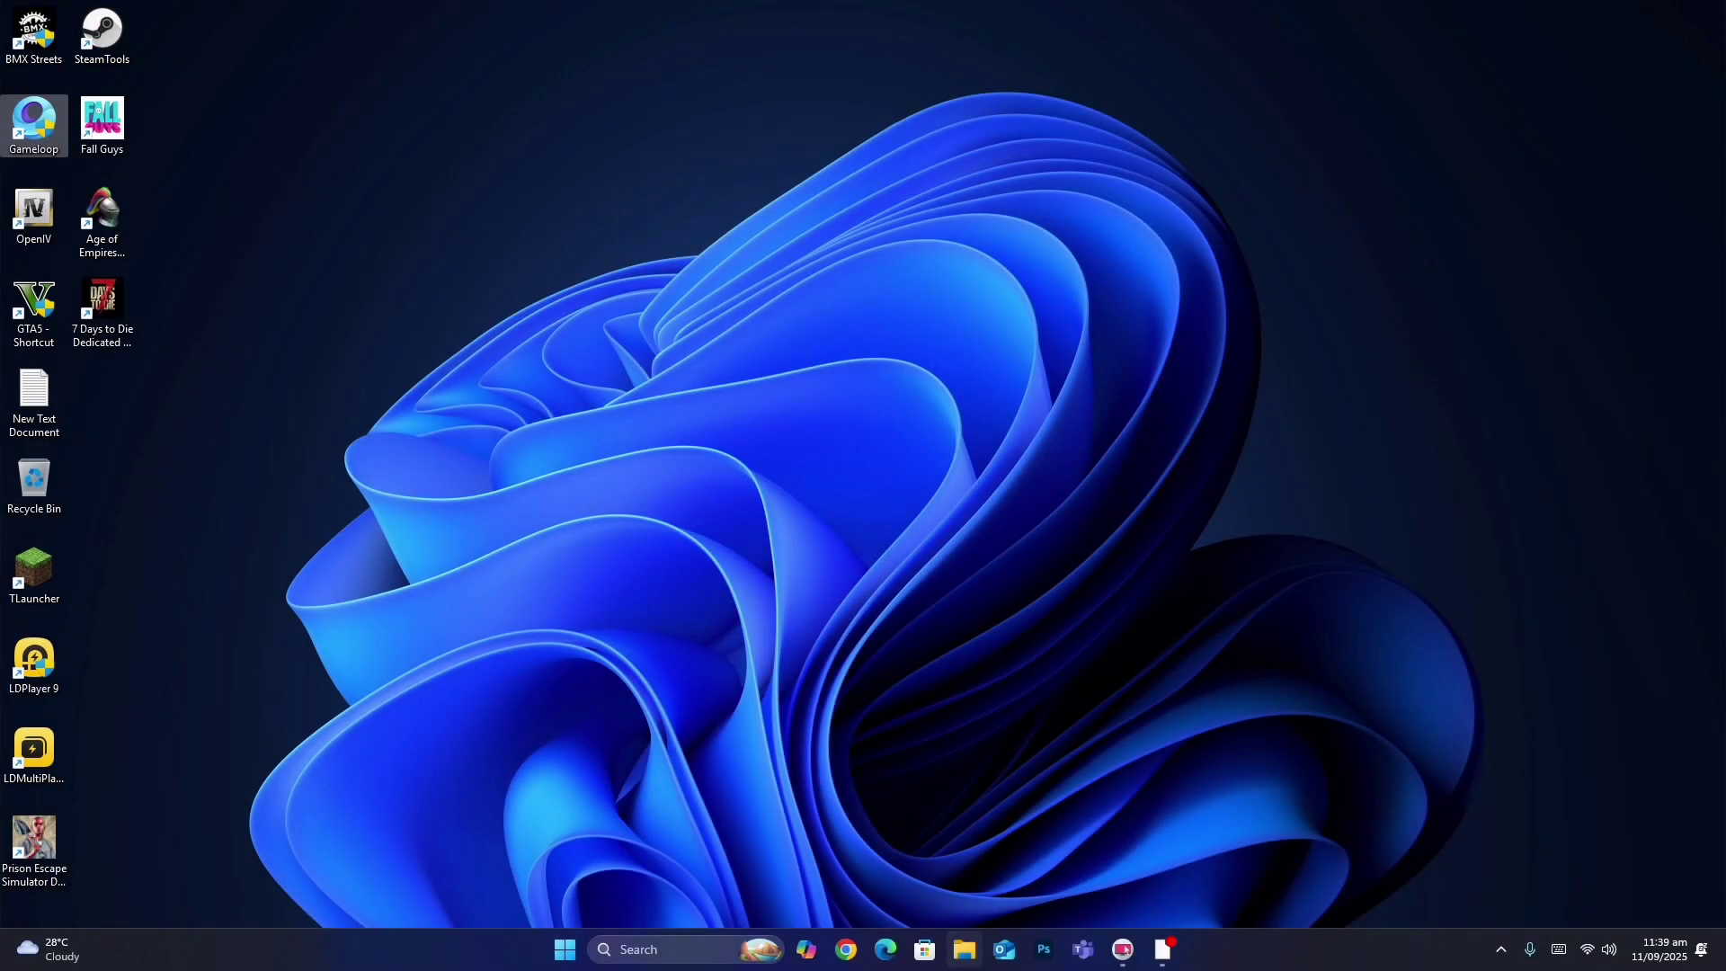
Step: Open Performance Options via This PC's properties and Advanced system settings
left_click(963, 950)
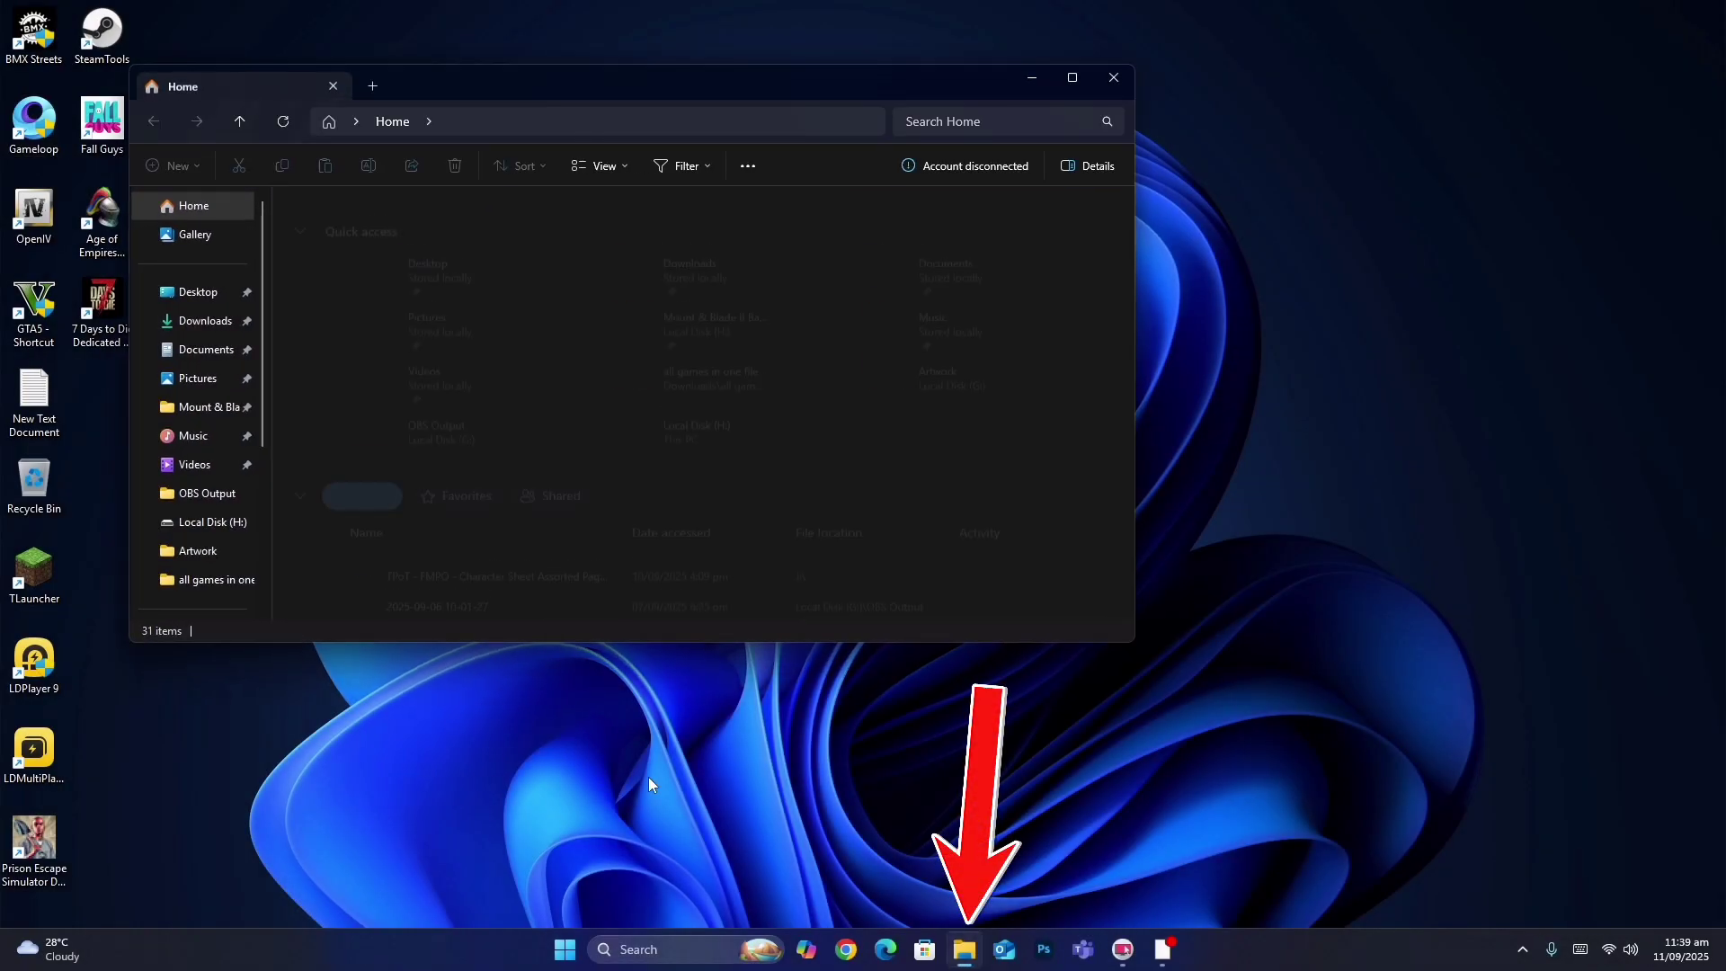
scroll(181, 385, "down", 5)
left_click(182, 384)
right_click(587, 542)
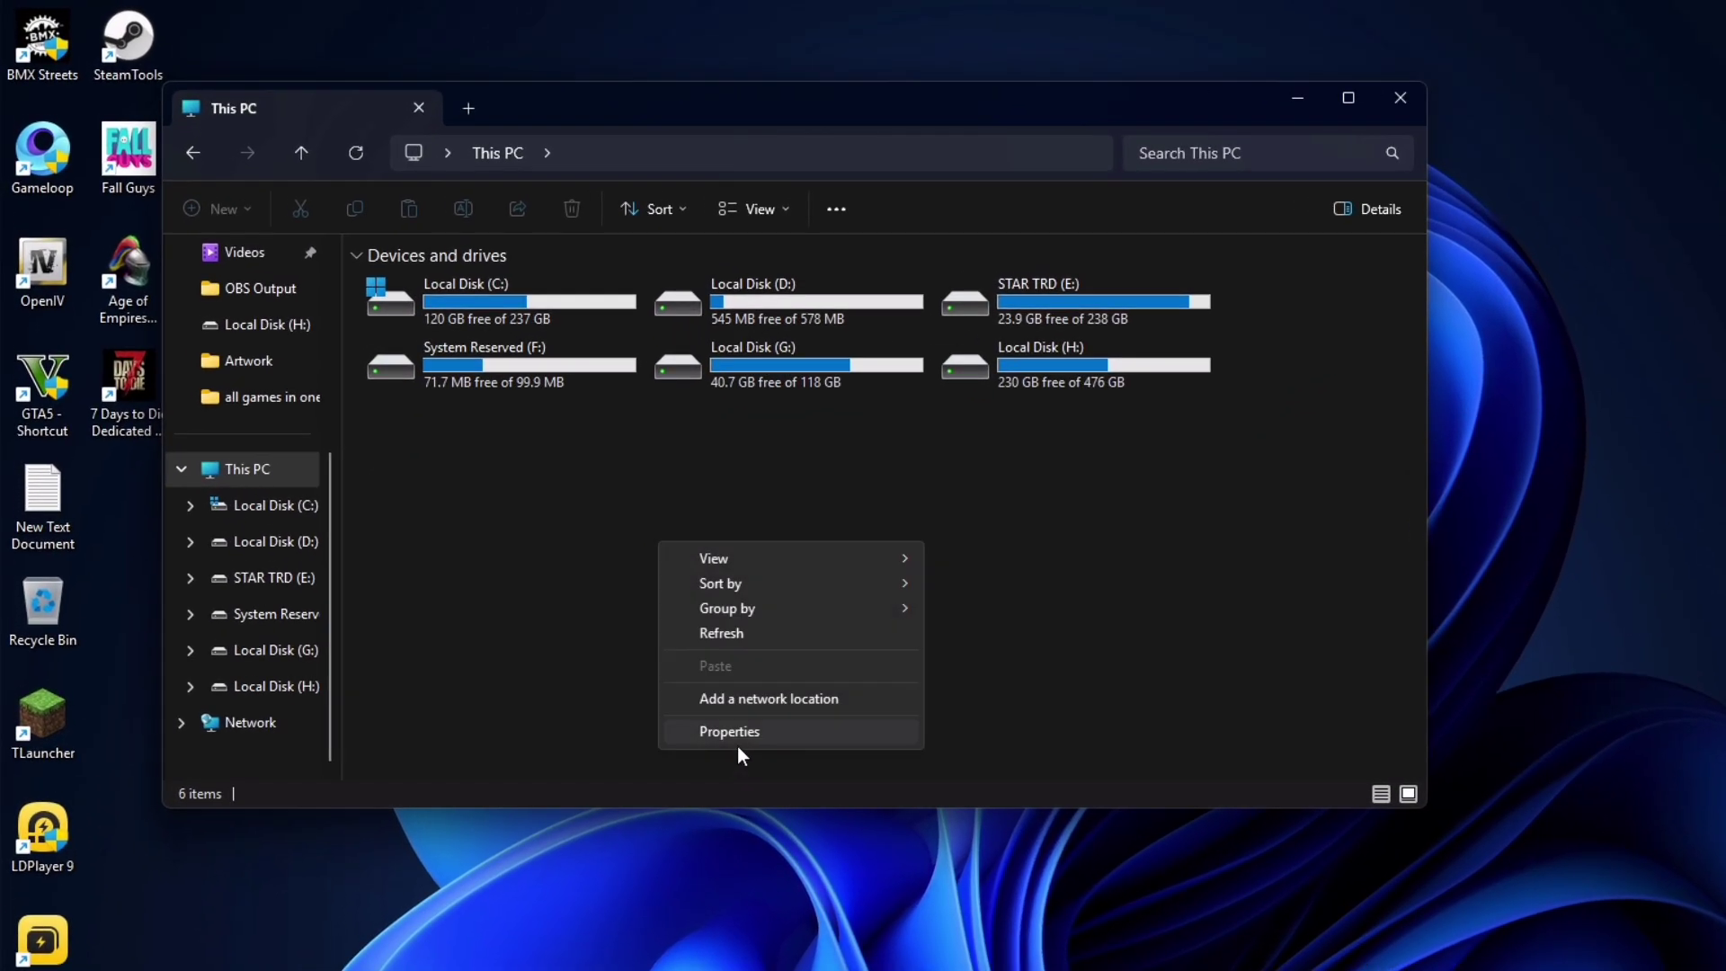
left_click(740, 738)
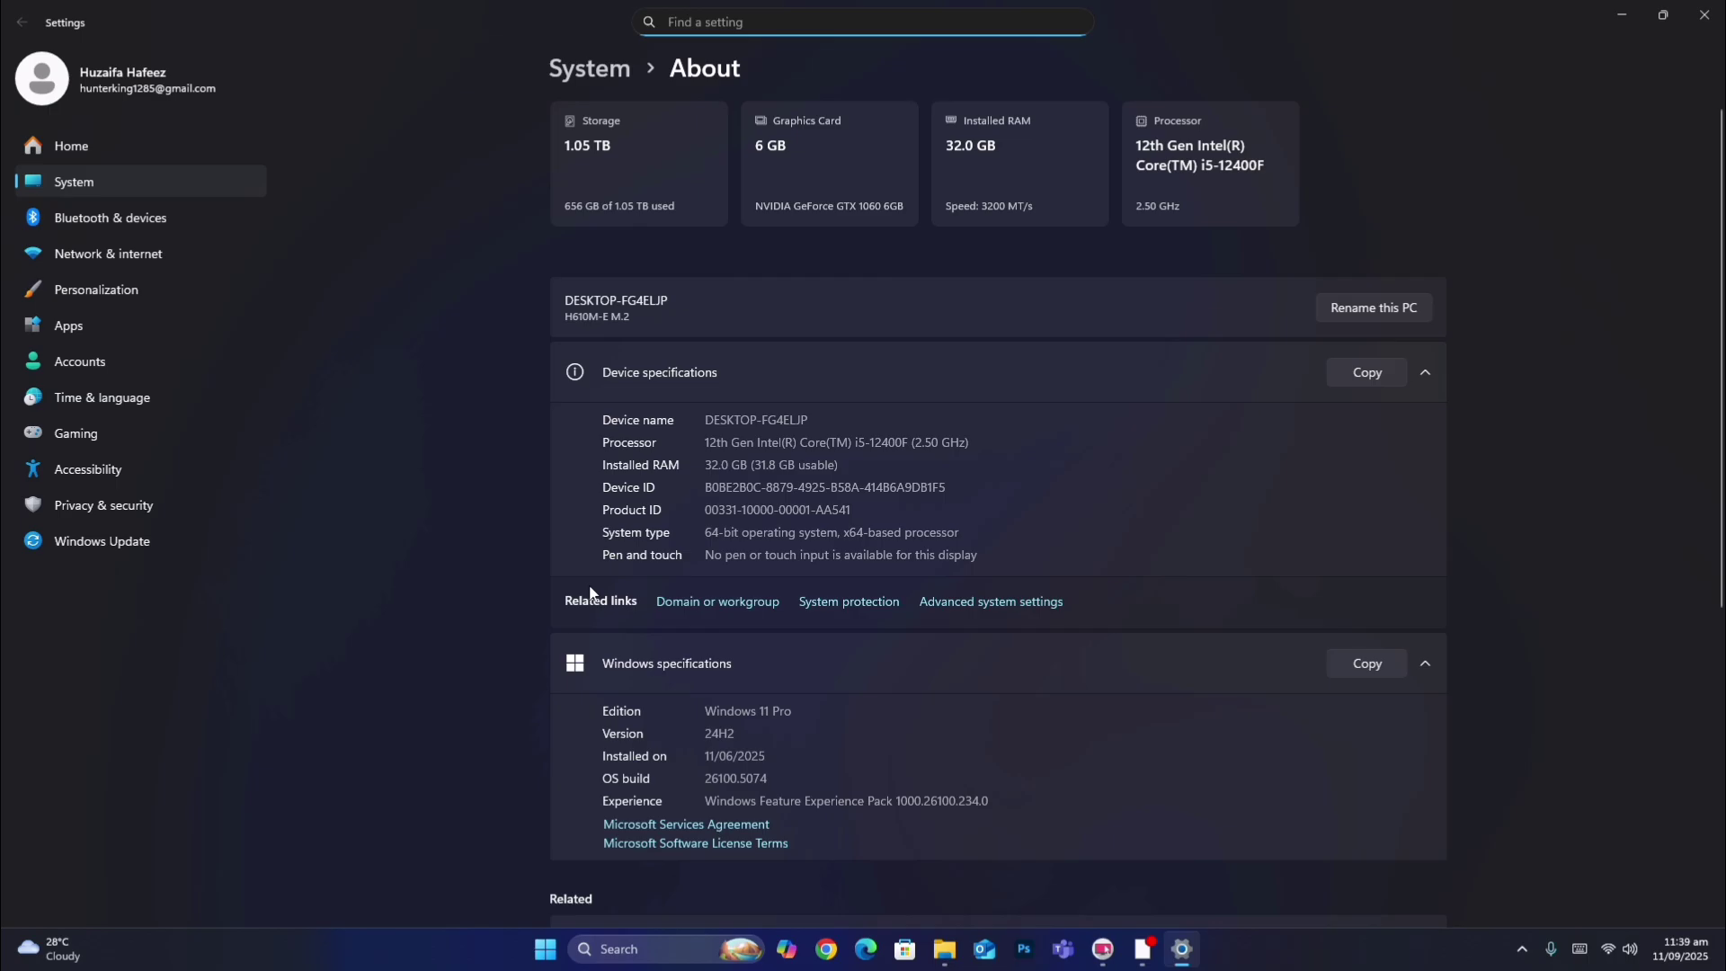
left_click(992, 601)
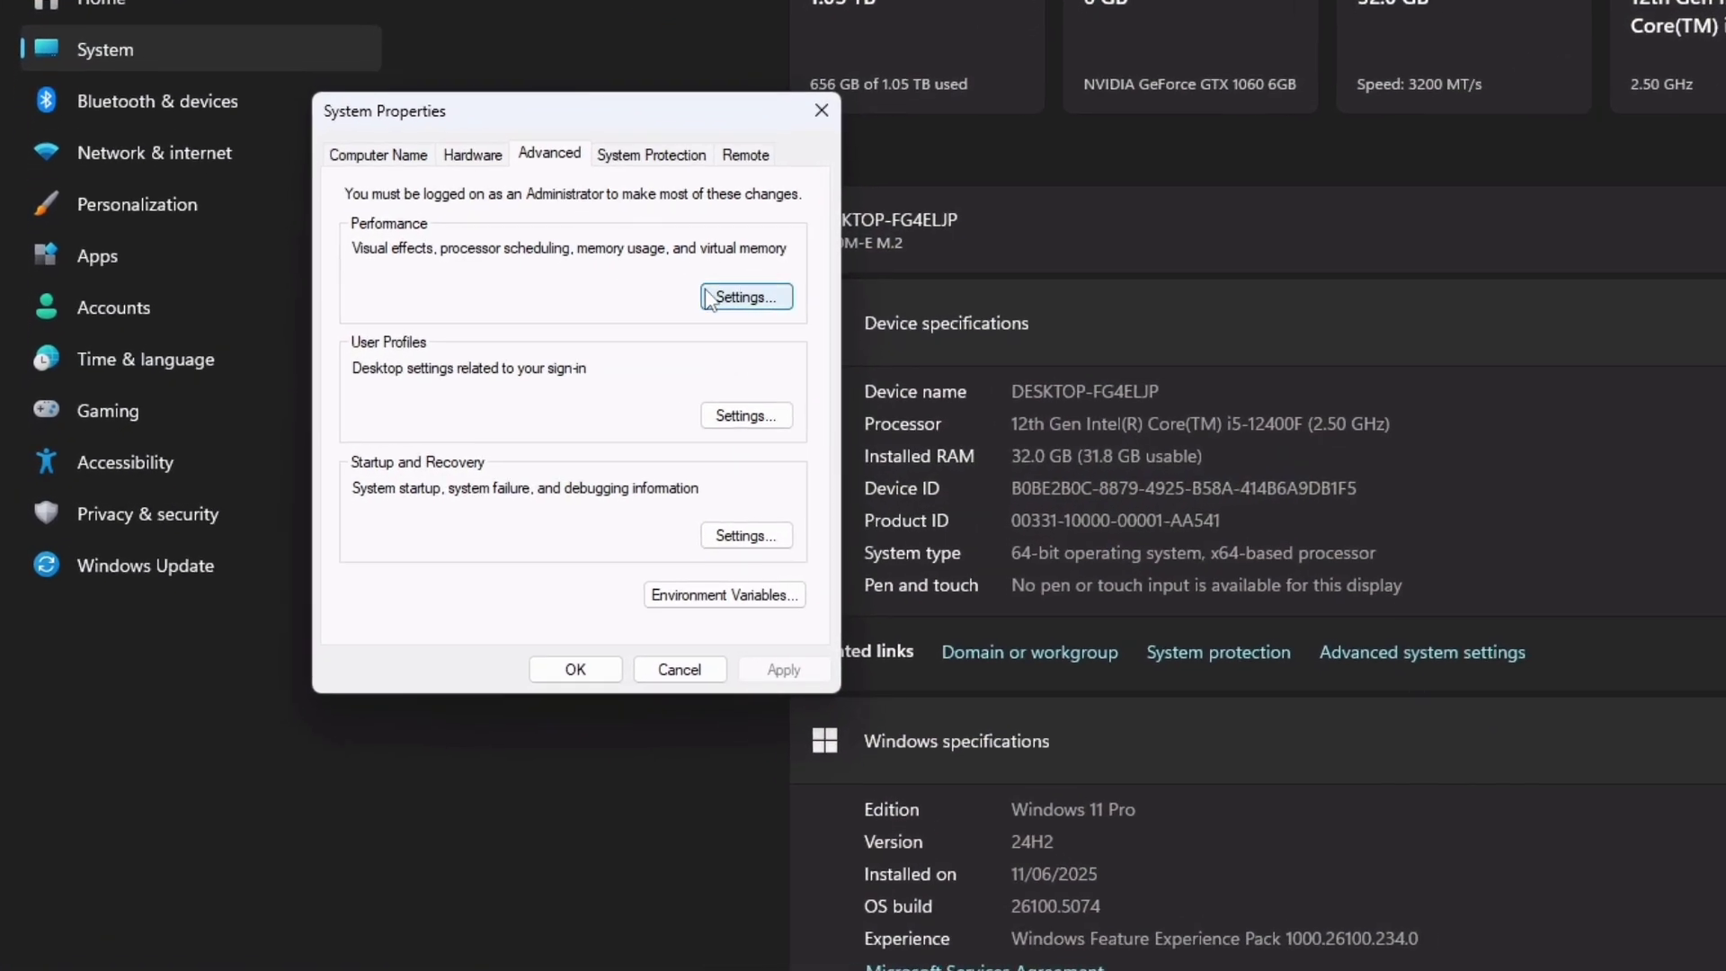
left_click(743, 303)
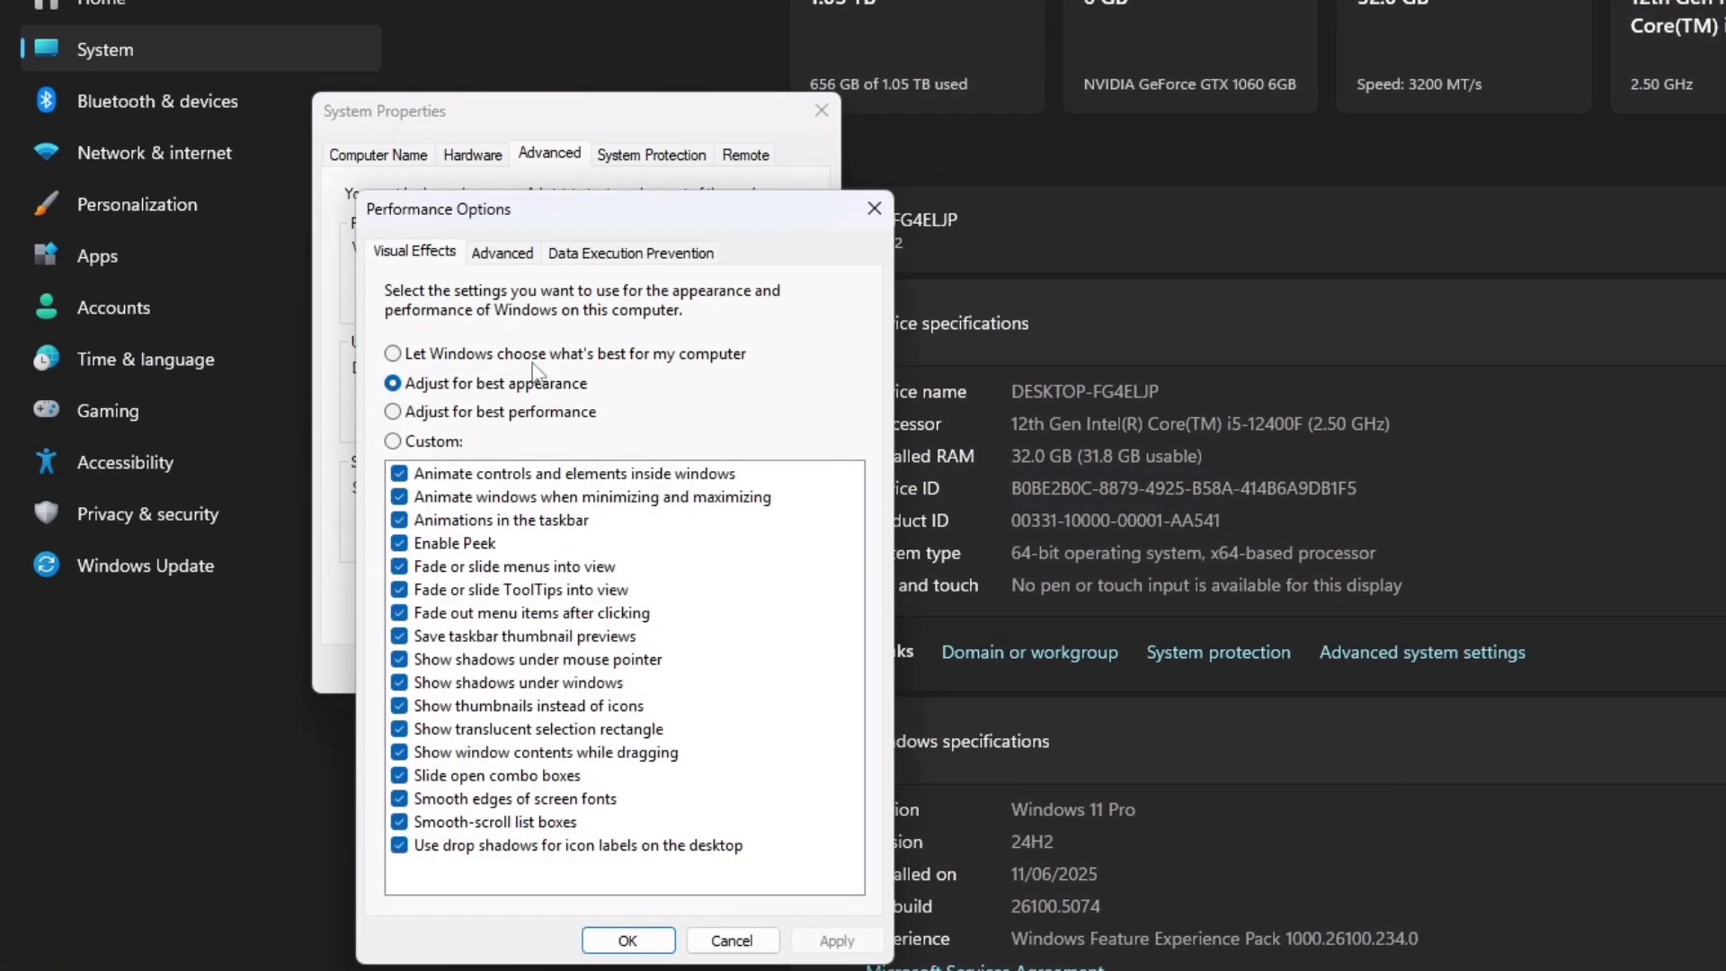
Step: Apply best performance, keeping dragged window contents and smooth fonts, then open power plans
left_click(426, 414)
left_click(559, 753)
left_click(540, 799)
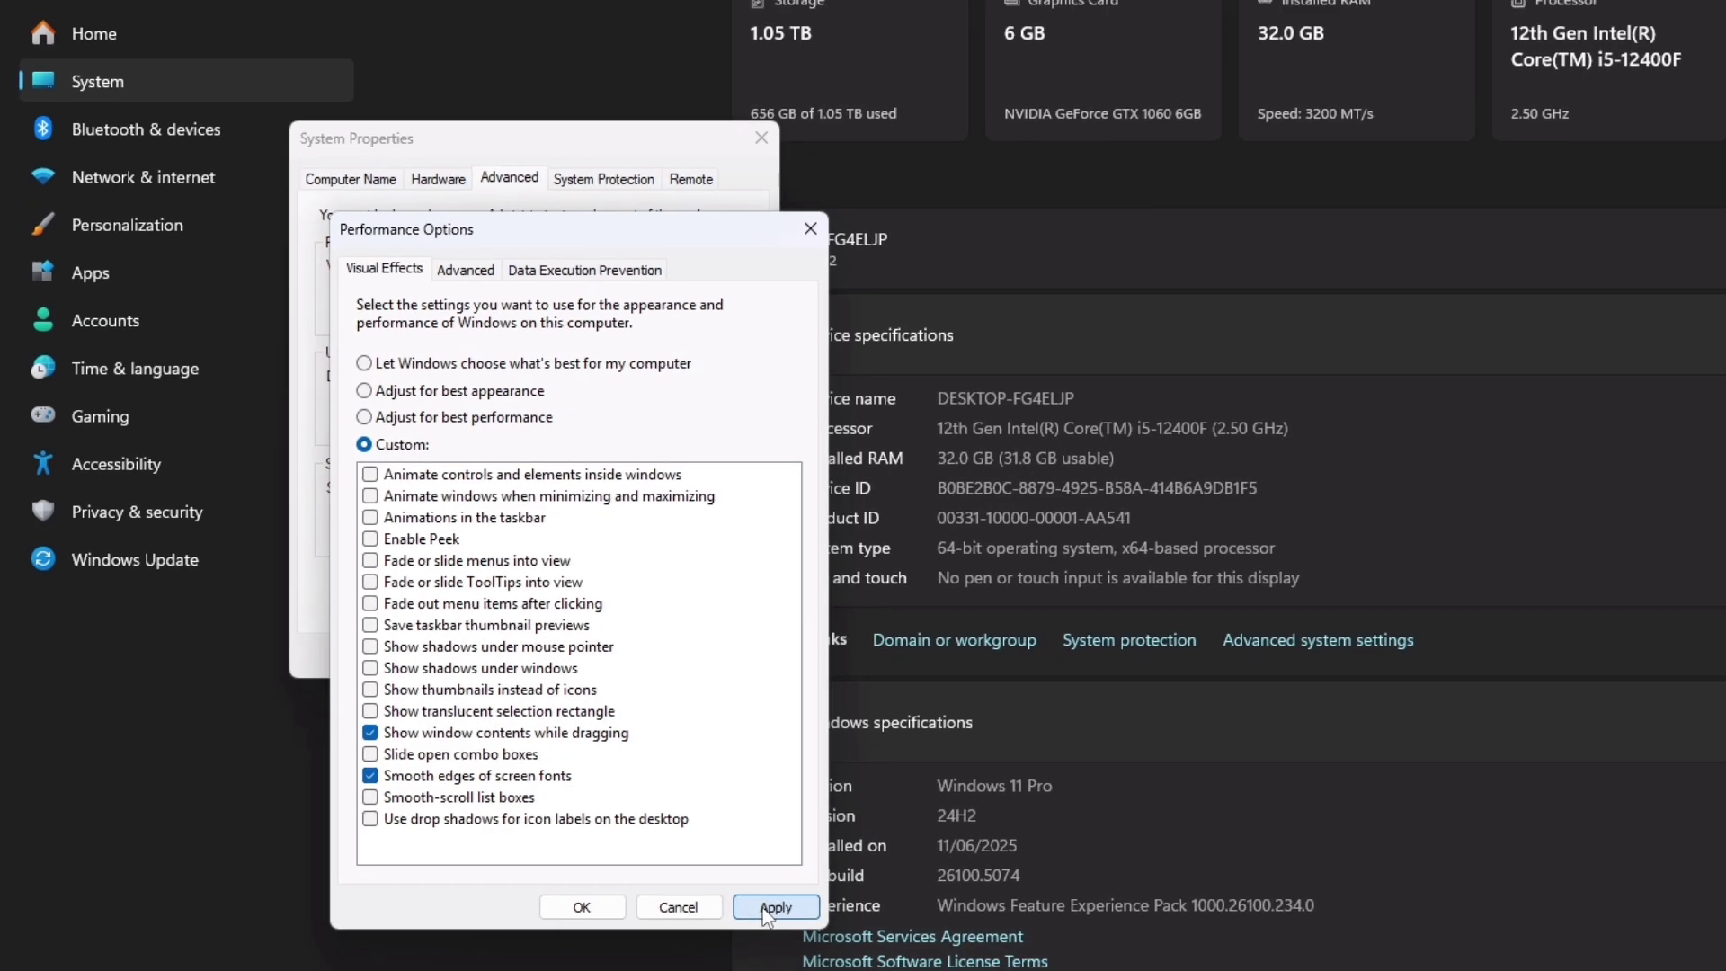
left_click(837, 939)
left_click(438, 802)
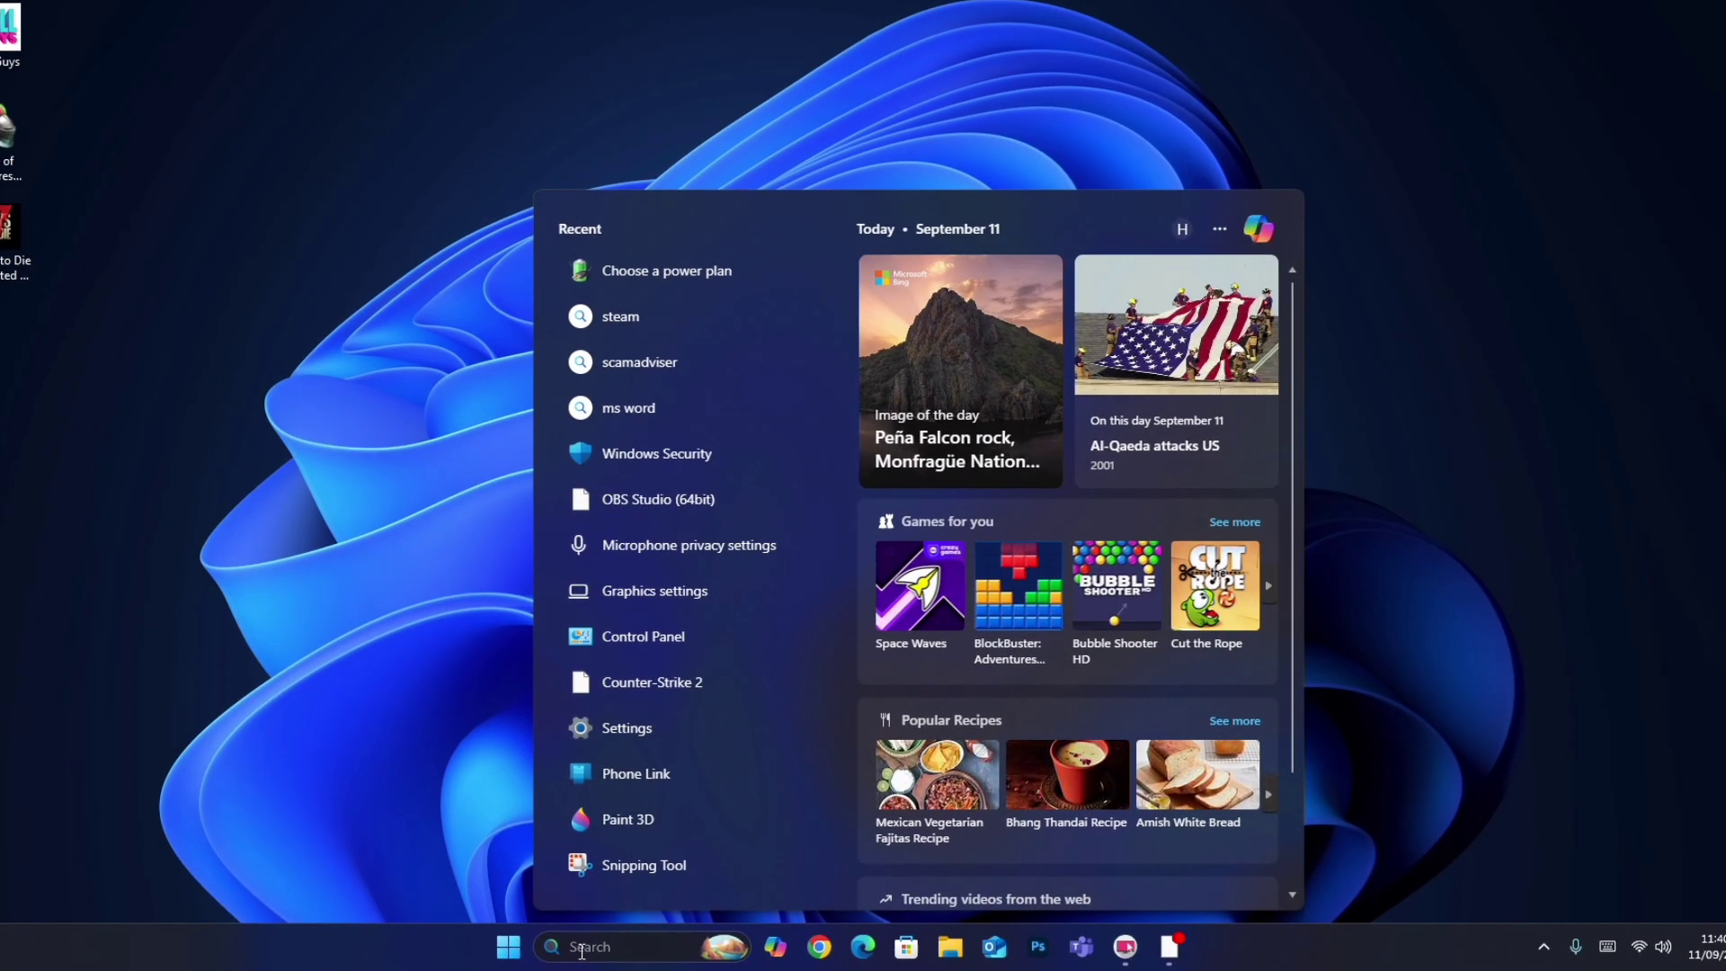
type("c")
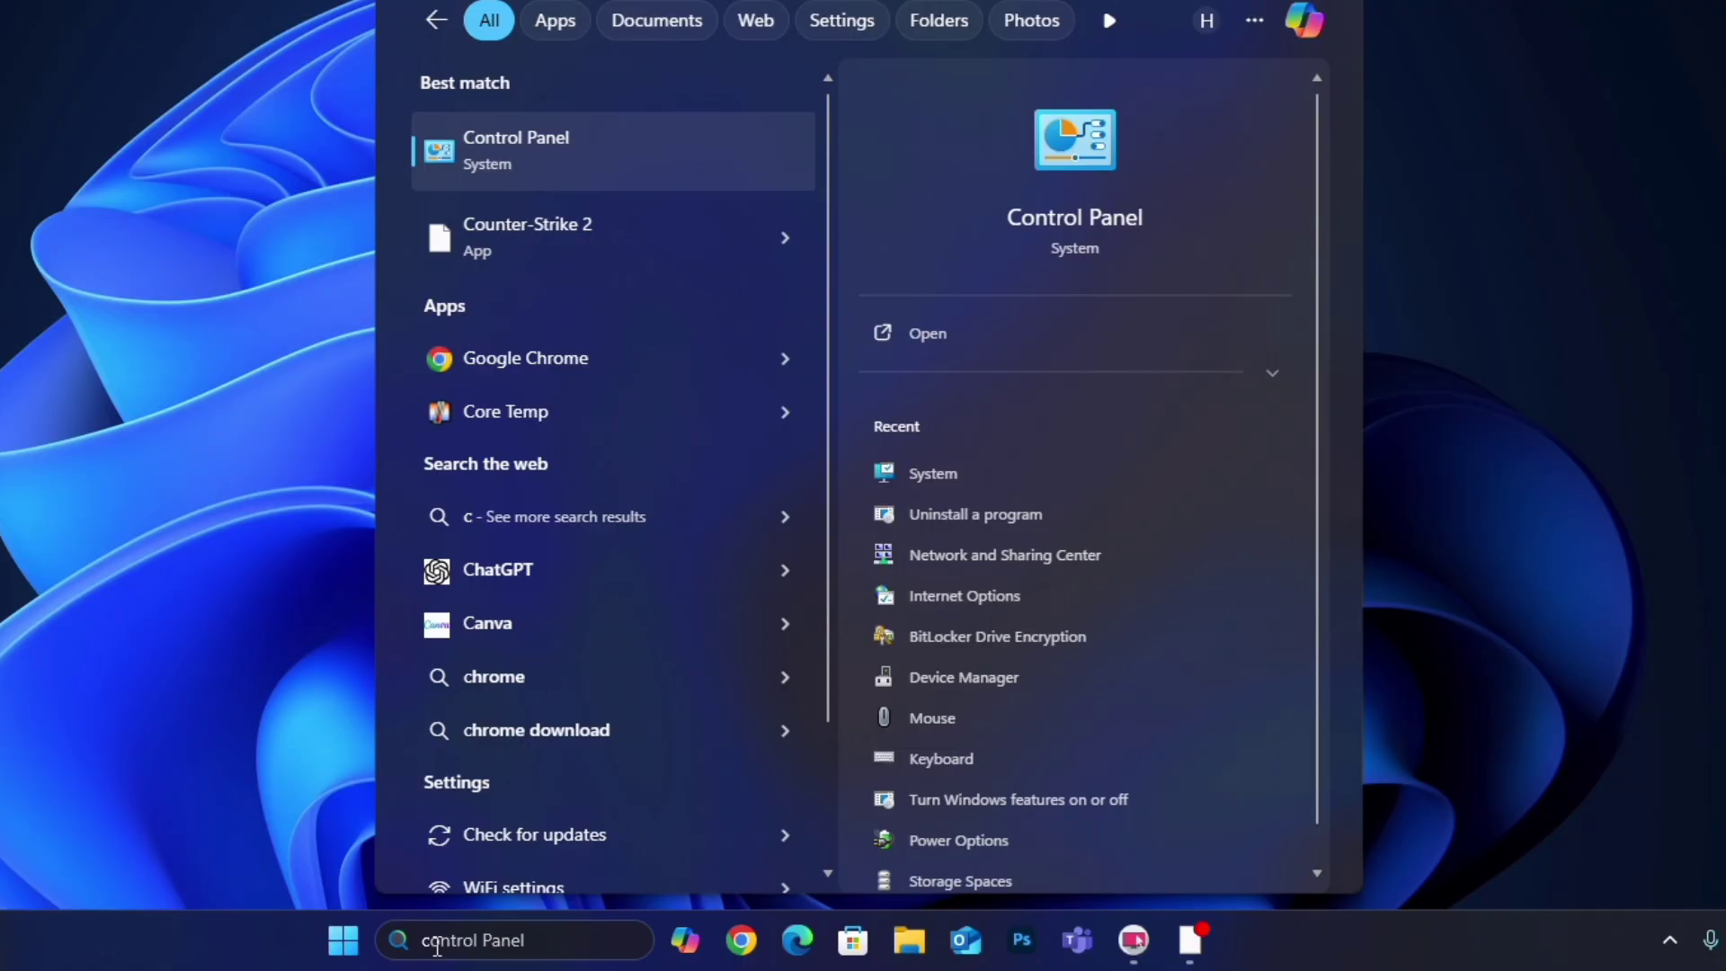
type("power")
left_click(705, 185)
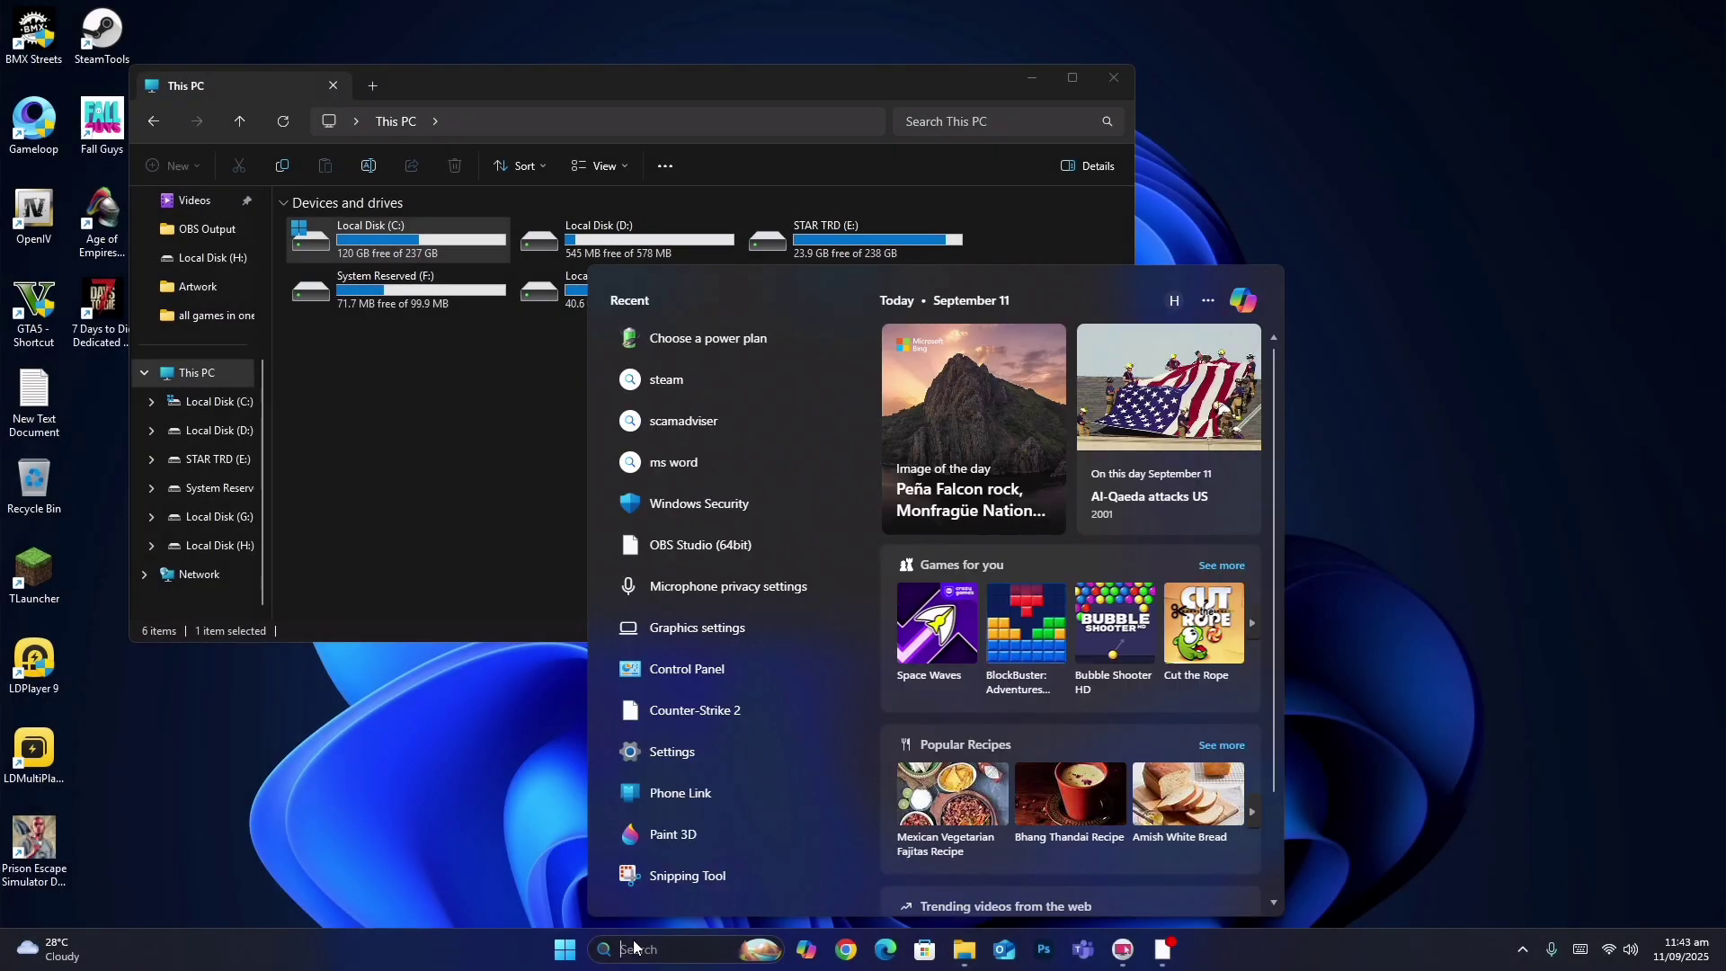
type("ru")
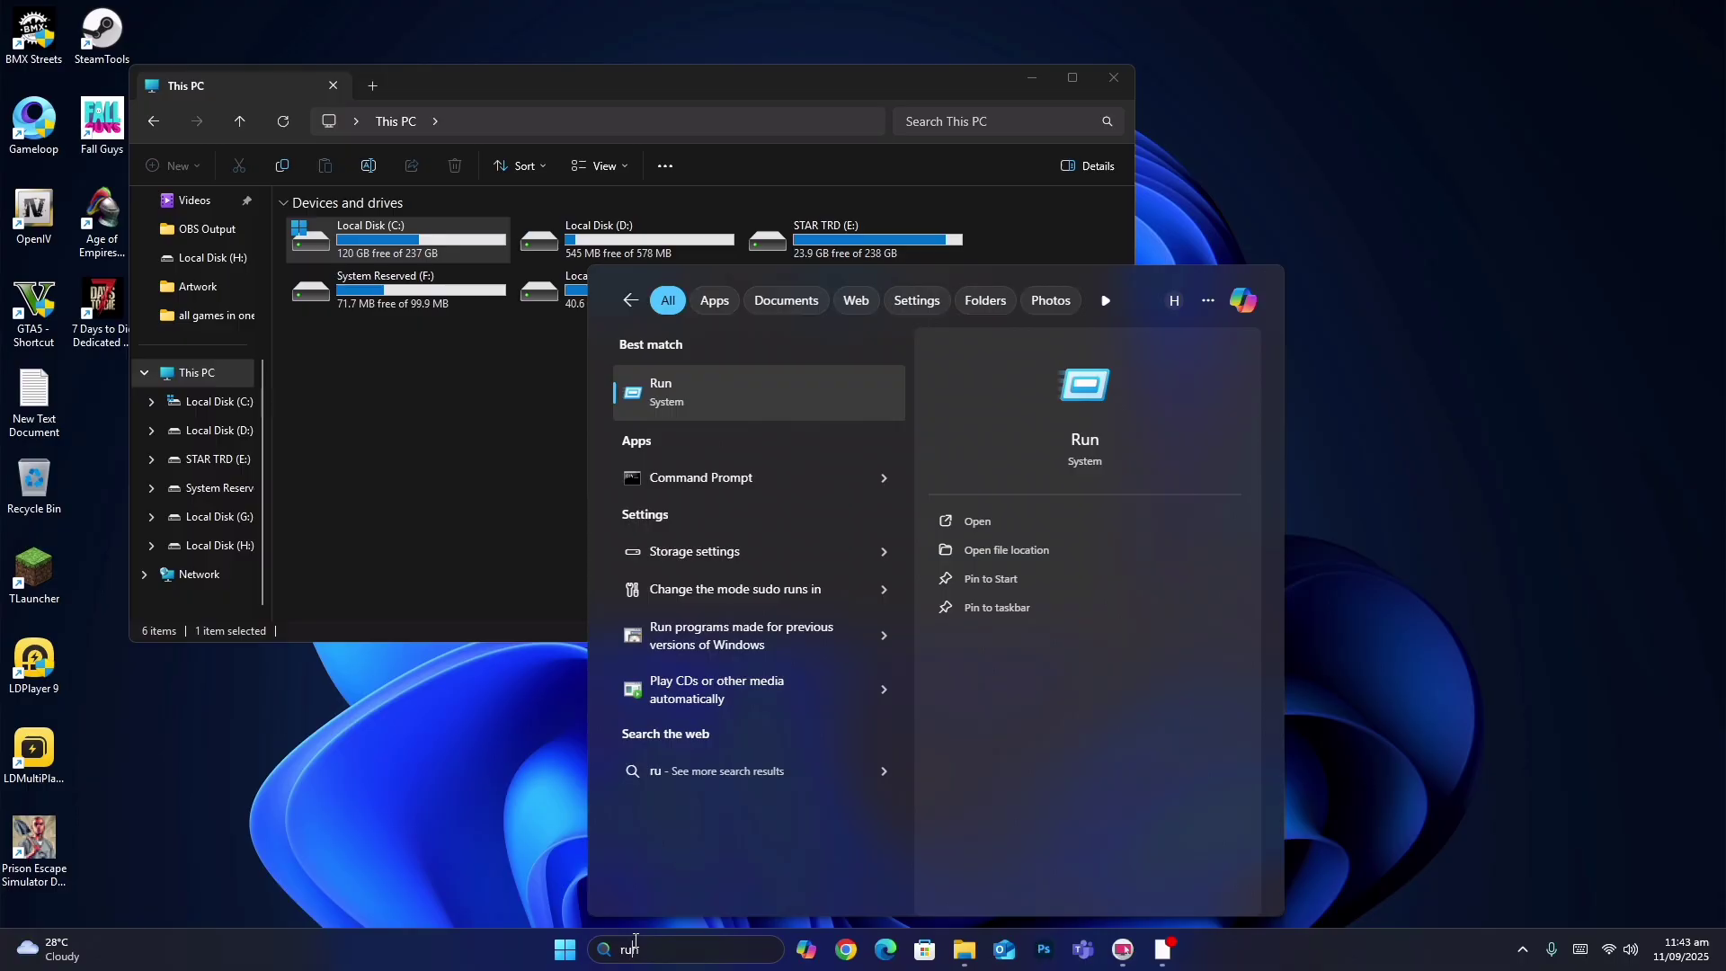
type("n")
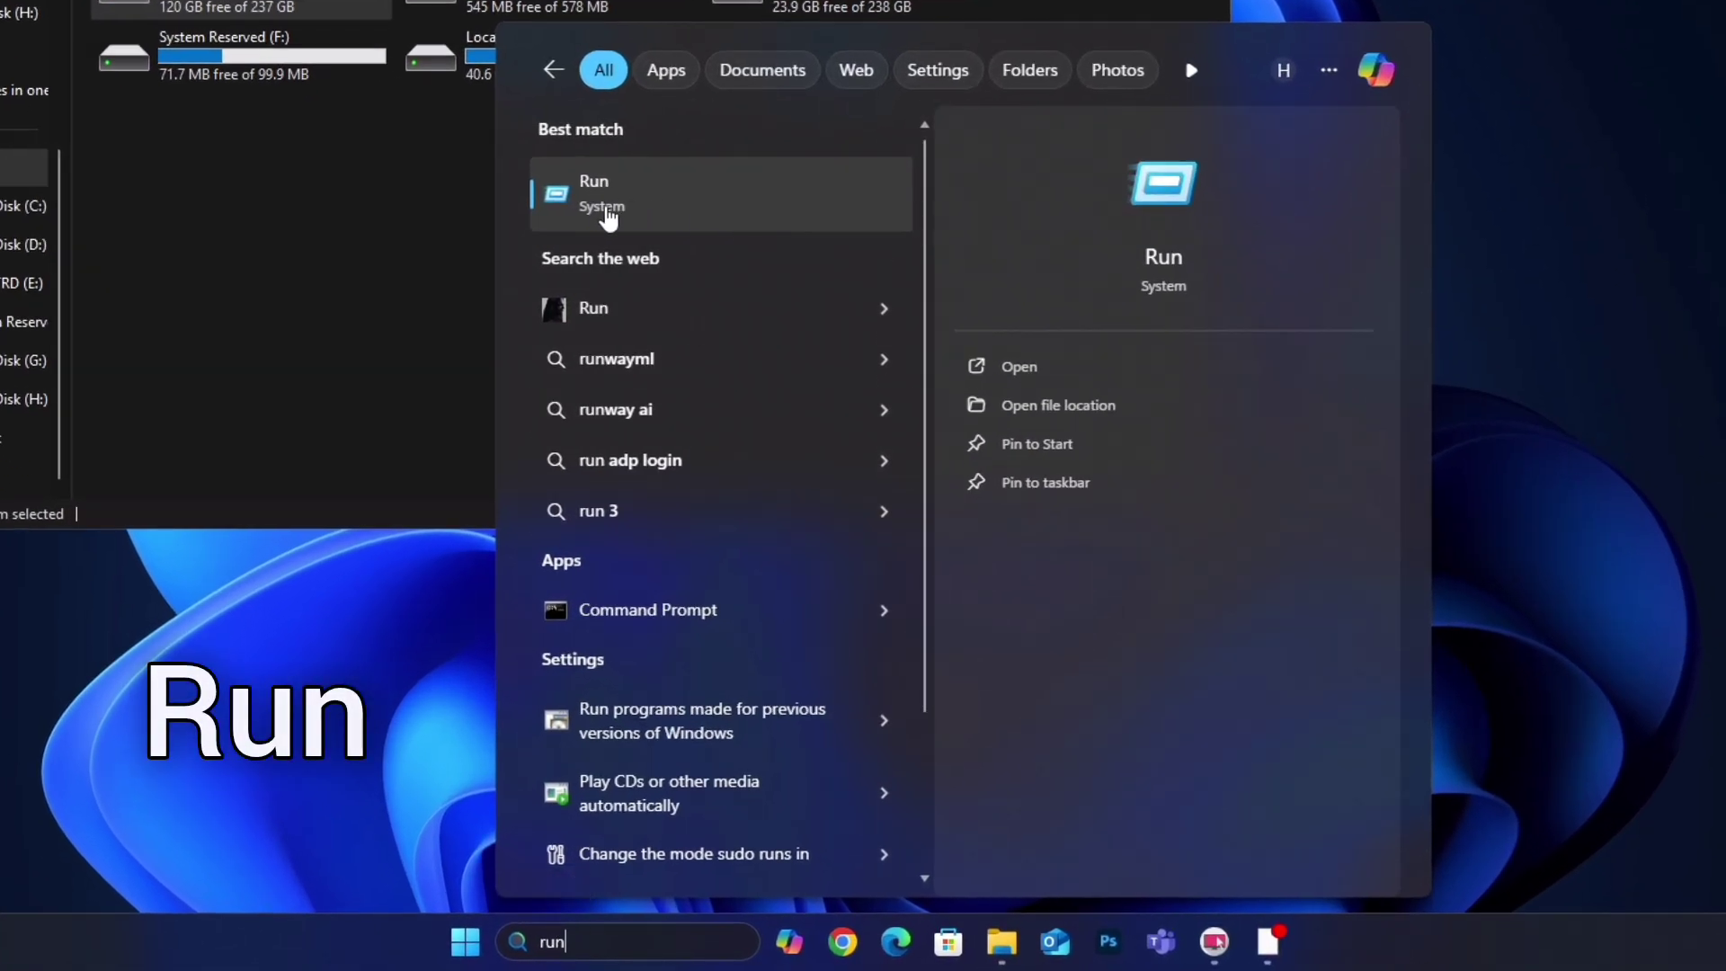
Step: Delete everything in the Windows Temp folder, skipping the in-use folder
left_click(608, 218)
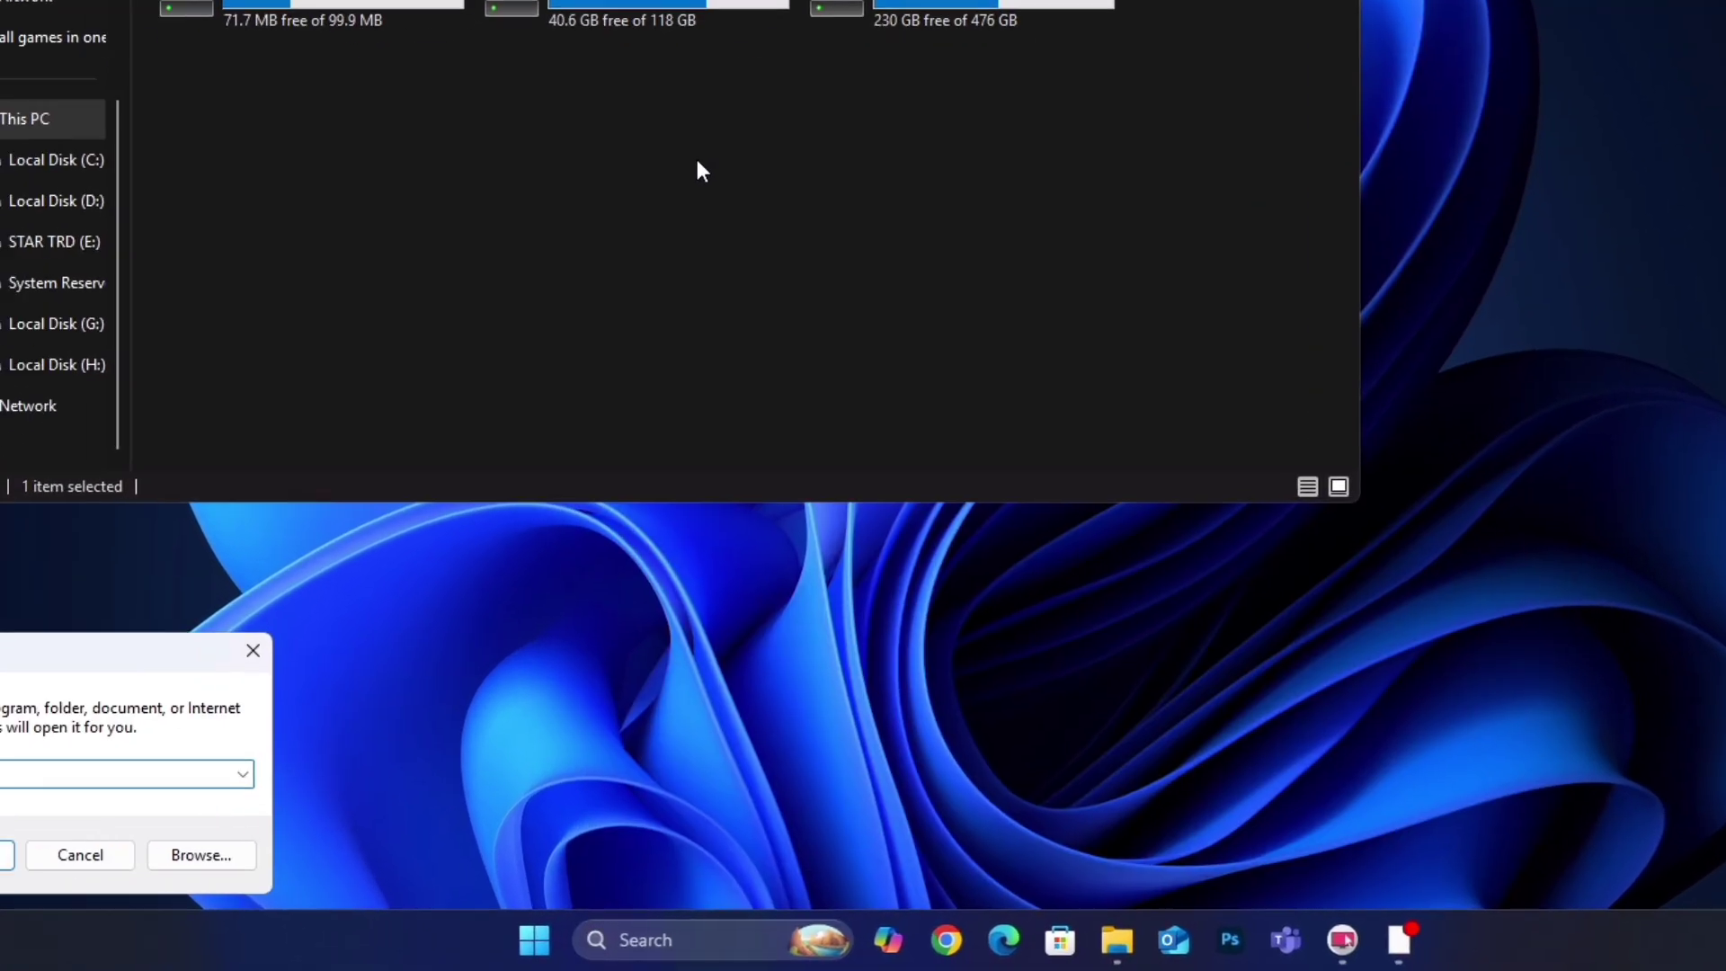
type("tem")
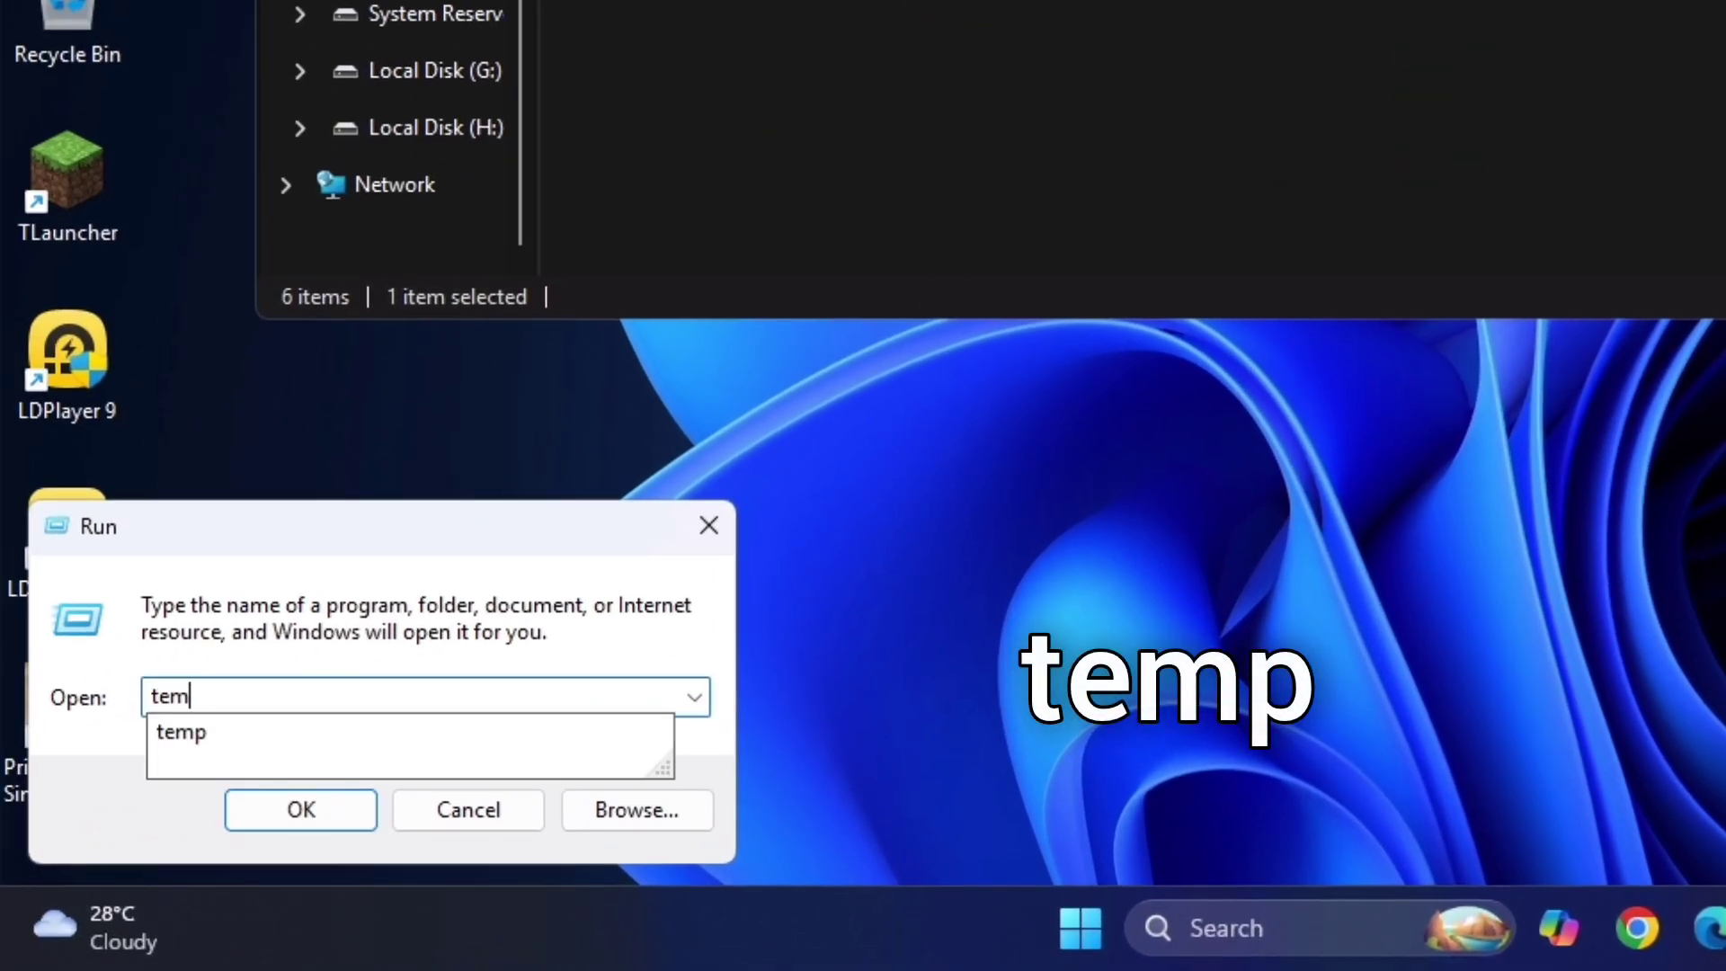
type("p")
key("Return")
key("ctrl+a")
right_click(463, 244)
left_click(644, 258)
left_click(317, 395)
left_click(458, 421)
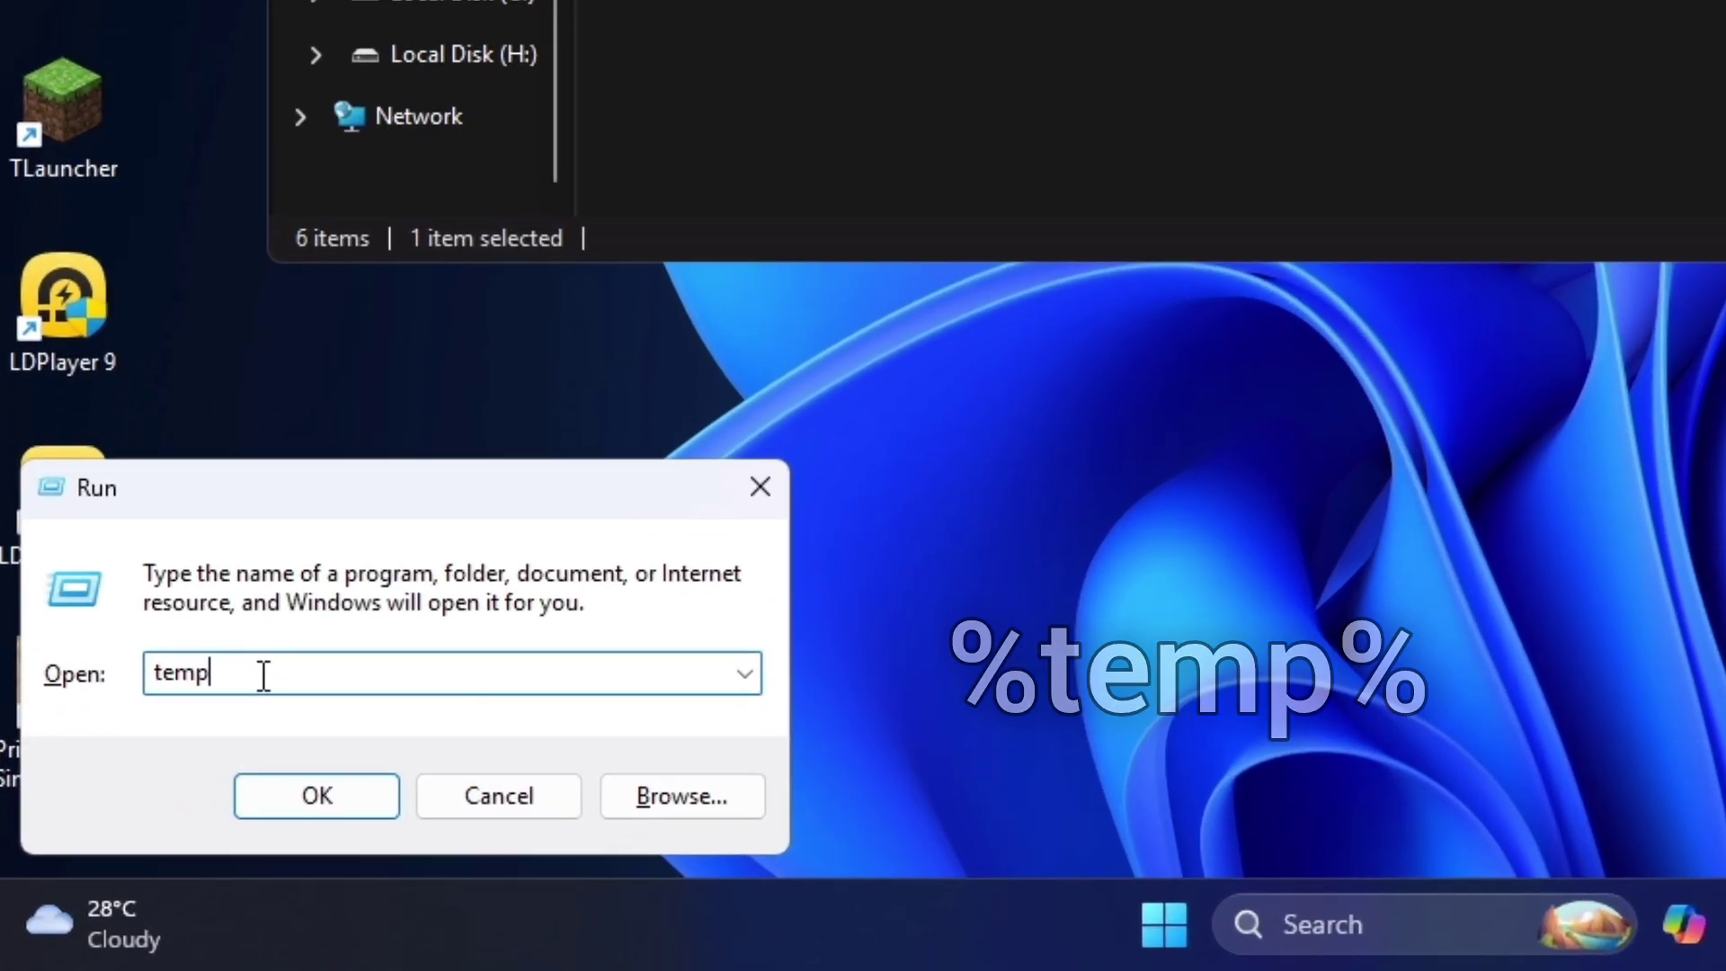
type("%temp%")
Step: Delete all files in the user %temp% folder, skipping the Chrome-locked file
left_click(310, 795)
mouse_move(777, 150)
left_mouse_down()
mouse_move(157, 904)
mouse_move(270, 908)
left_mouse_up()
right_click(495, 724)
key("Escape")
key("Delete")
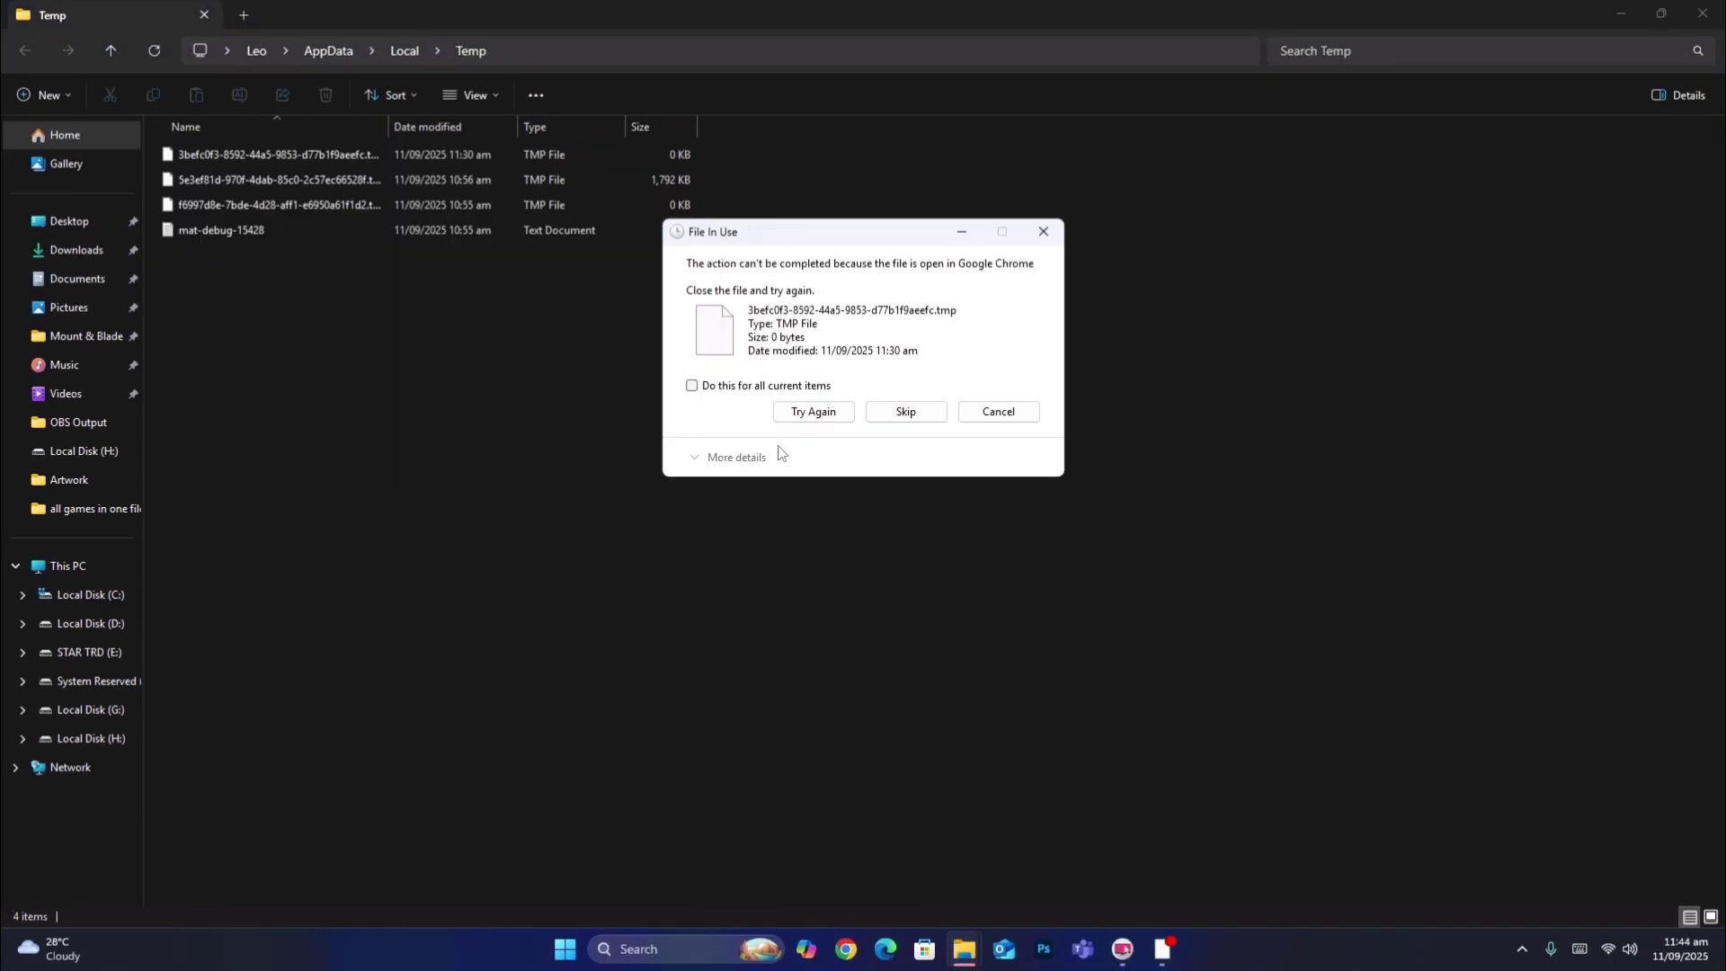
left_click(901, 412)
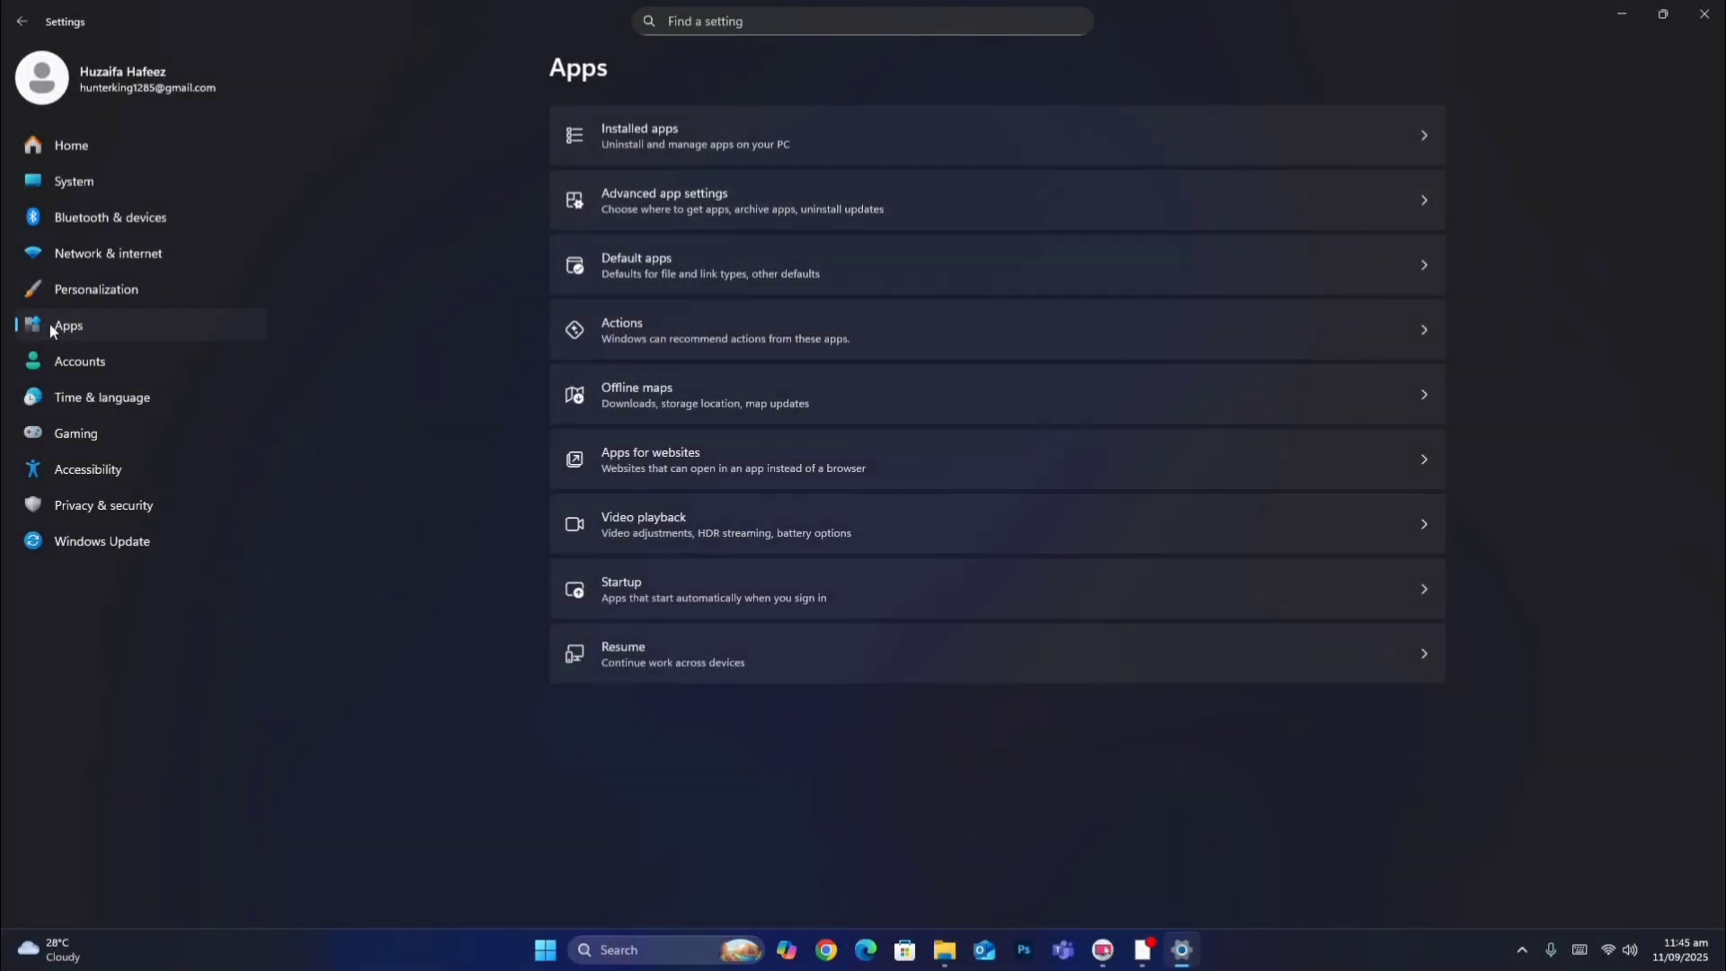
Step: Try uninstalling Adobe Creative Cloud from Installed apps and dismiss the failure message
left_click(912, 132)
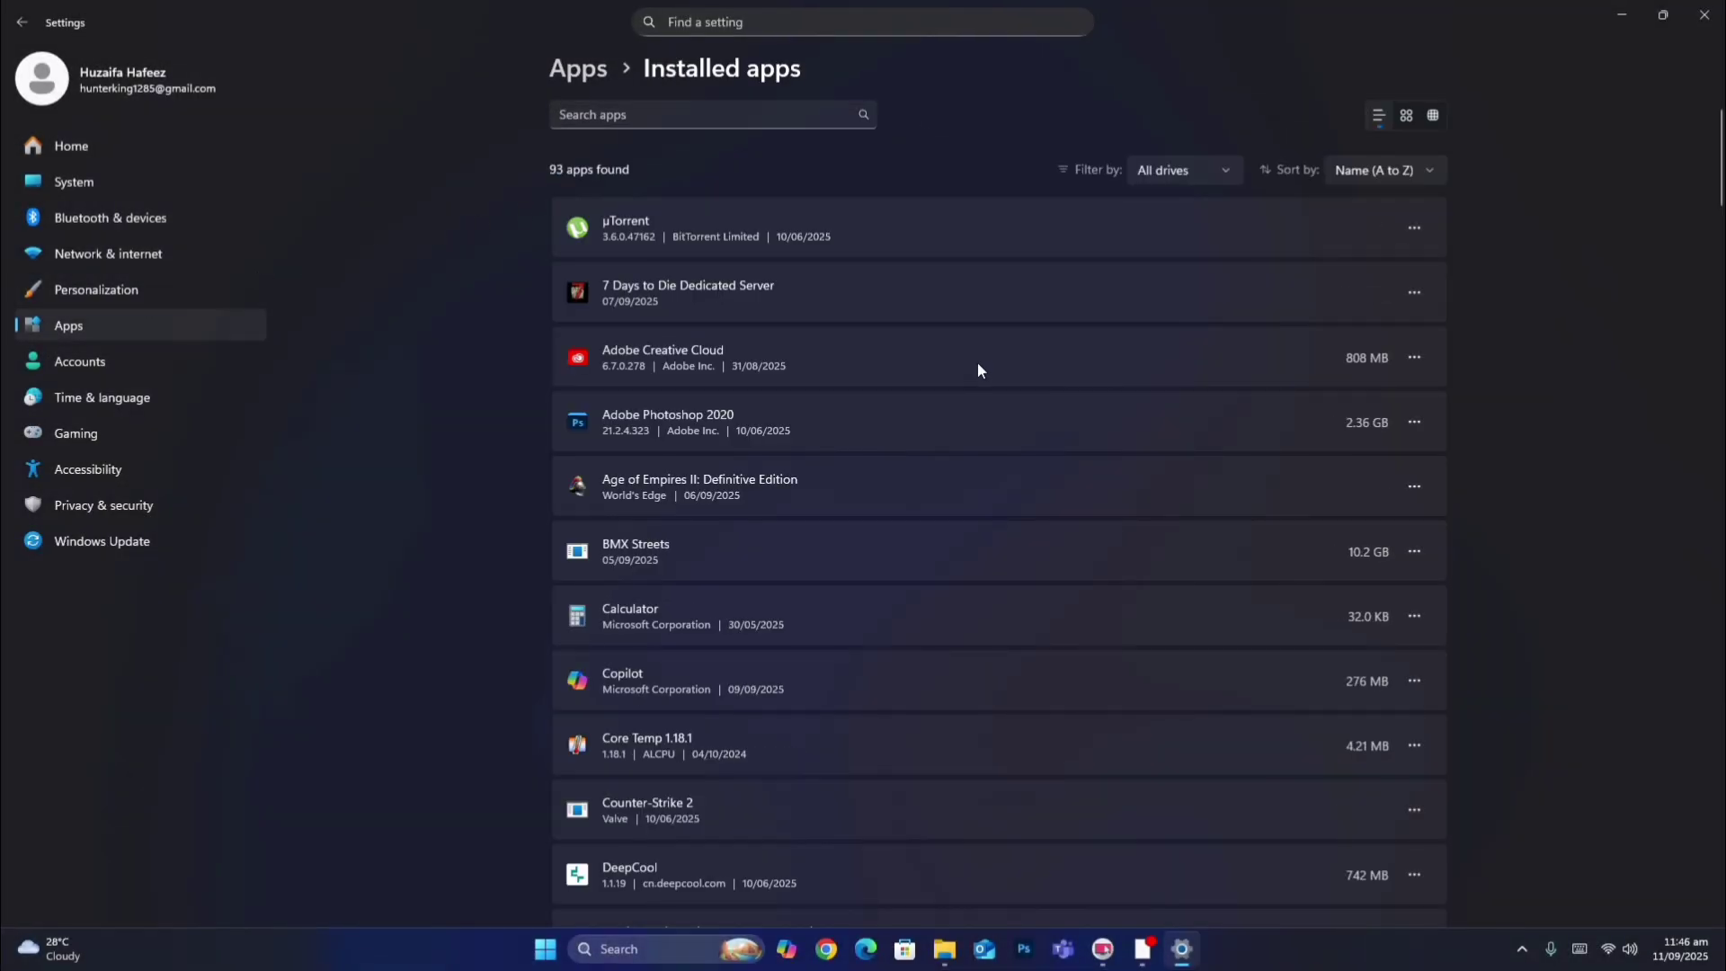
left_click(1416, 358)
left_click(1333, 422)
left_click(876, 505)
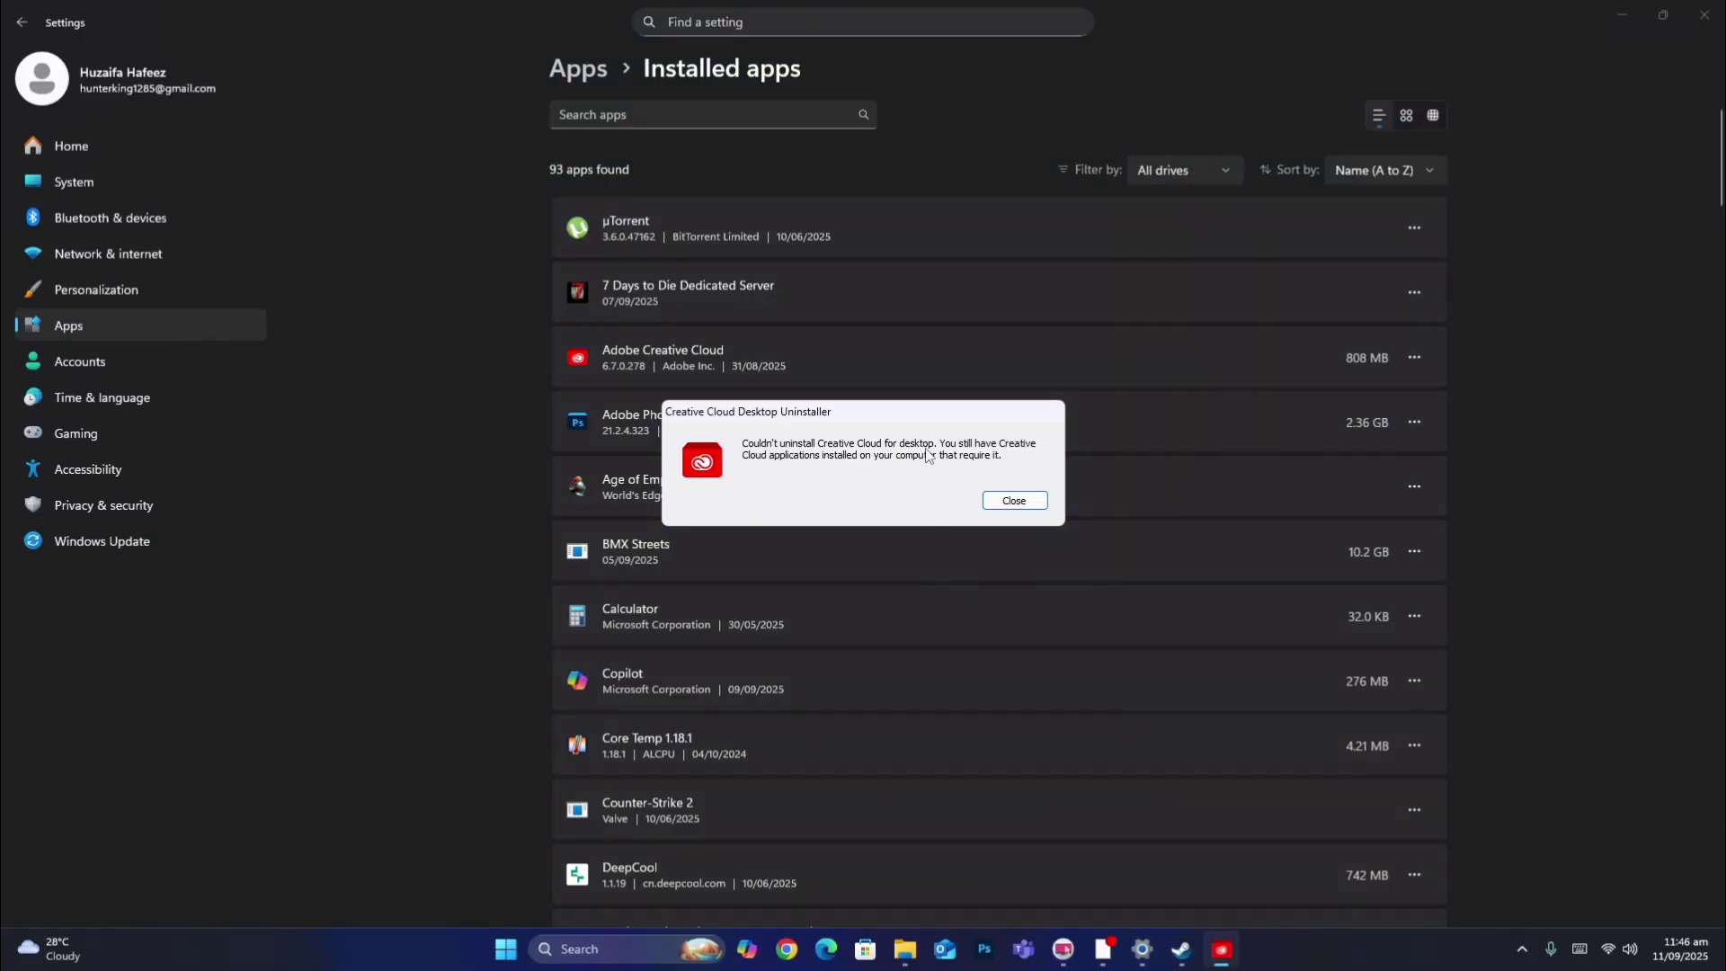
left_click(1011, 500)
scroll(1174, 405, "down", 2)
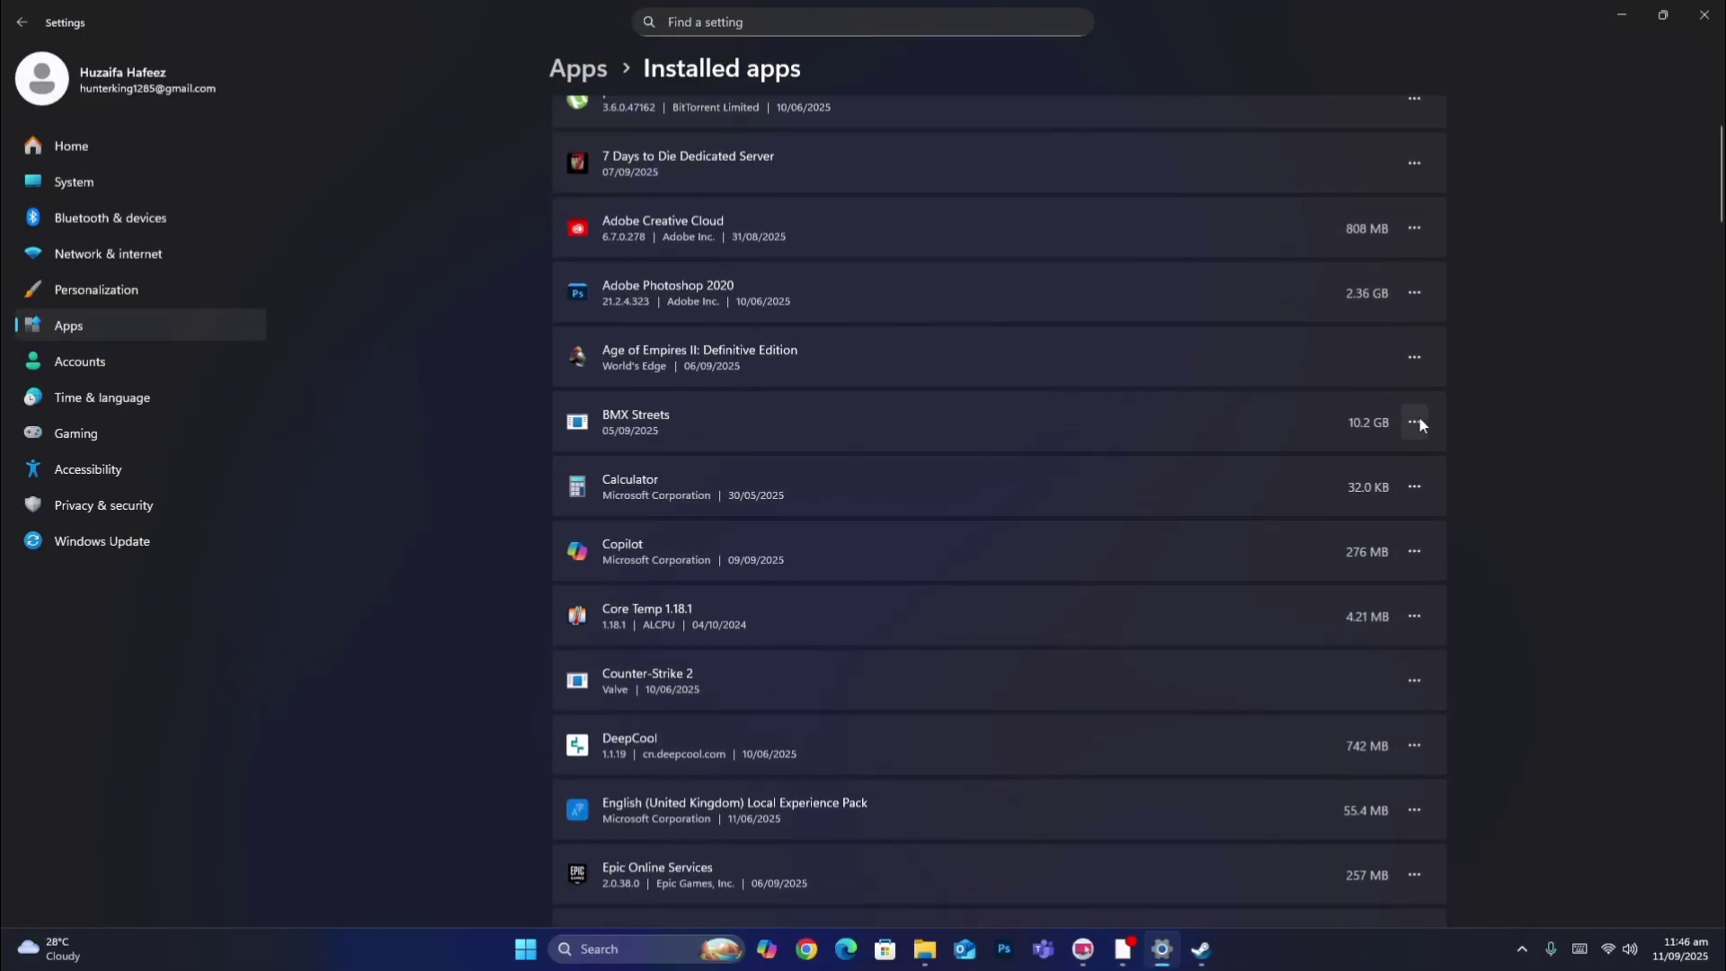
Step: Uninstall BMX Streets and dismiss the success message
left_click(1415, 423)
left_click(1328, 486)
left_click(1381, 517)
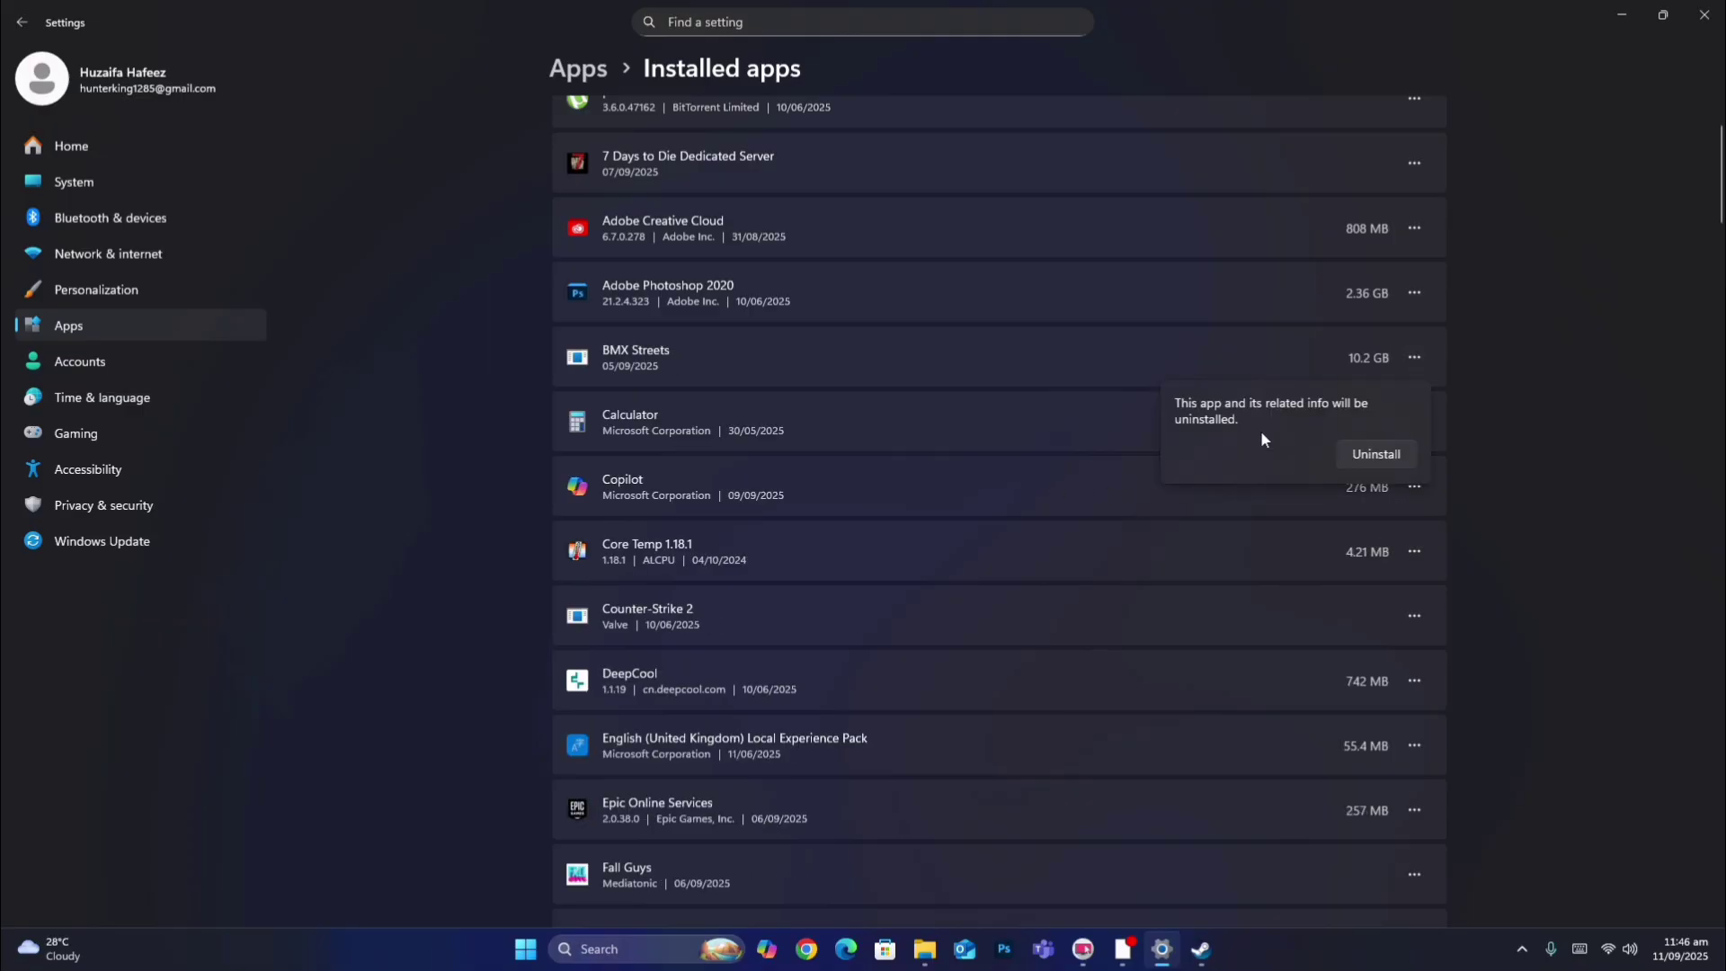
left_click(1006, 535)
scroll(621, 405, "down", 3)
scroll(611, 459, "down", 2)
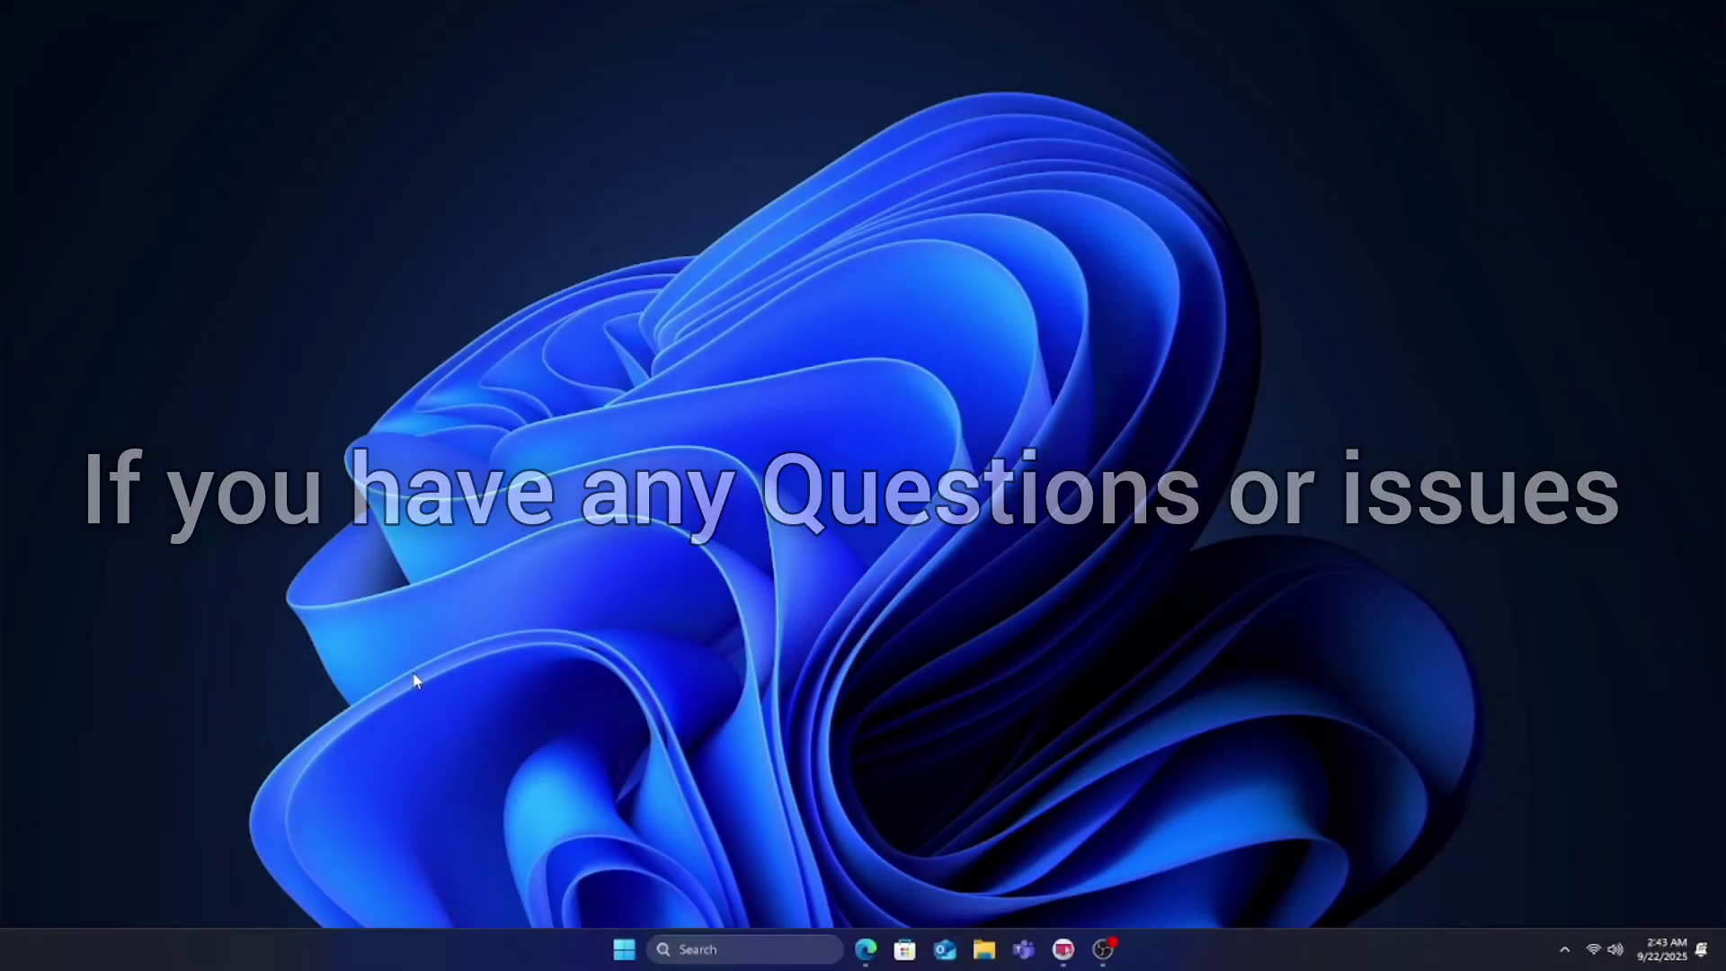